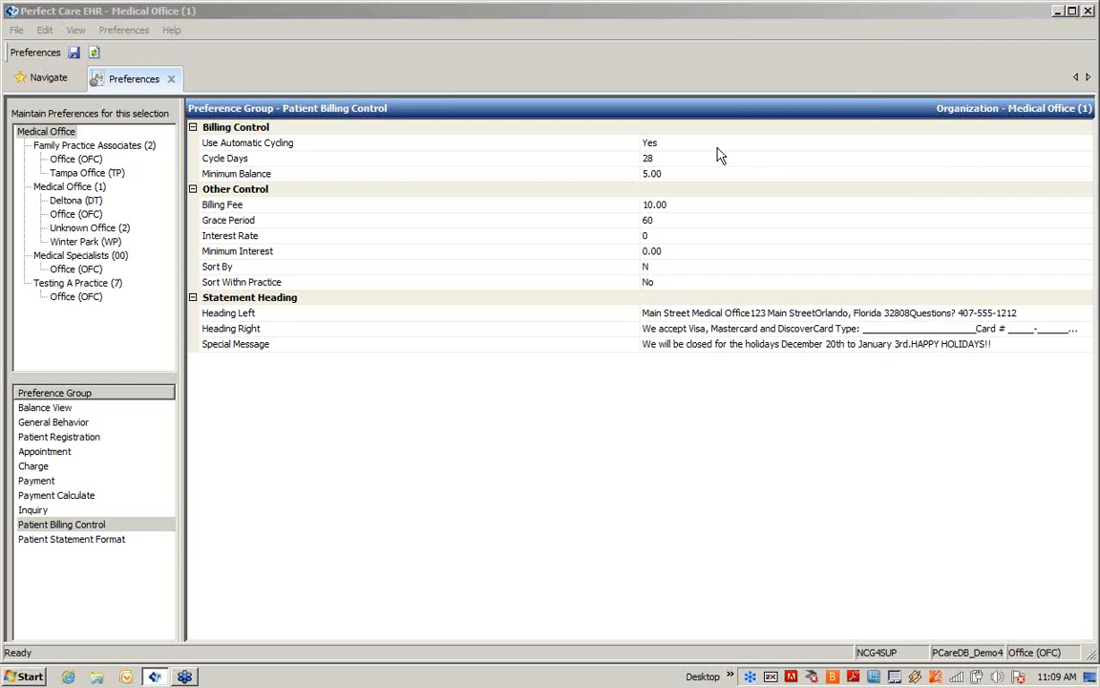
# Set Use Automatic Cycling to Yes in the billing control preferences and check the Cycle Days and Minimum Balance fields
pyautogui.click(687, 144)
pyautogui.click(688, 144)
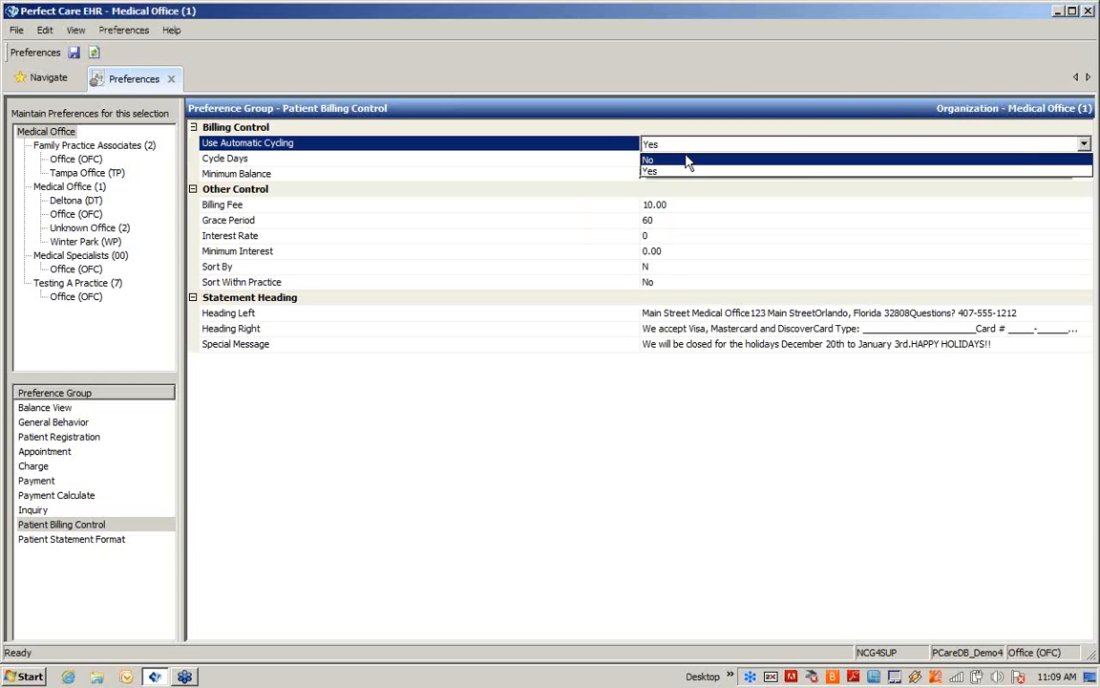
pyautogui.click(683, 172)
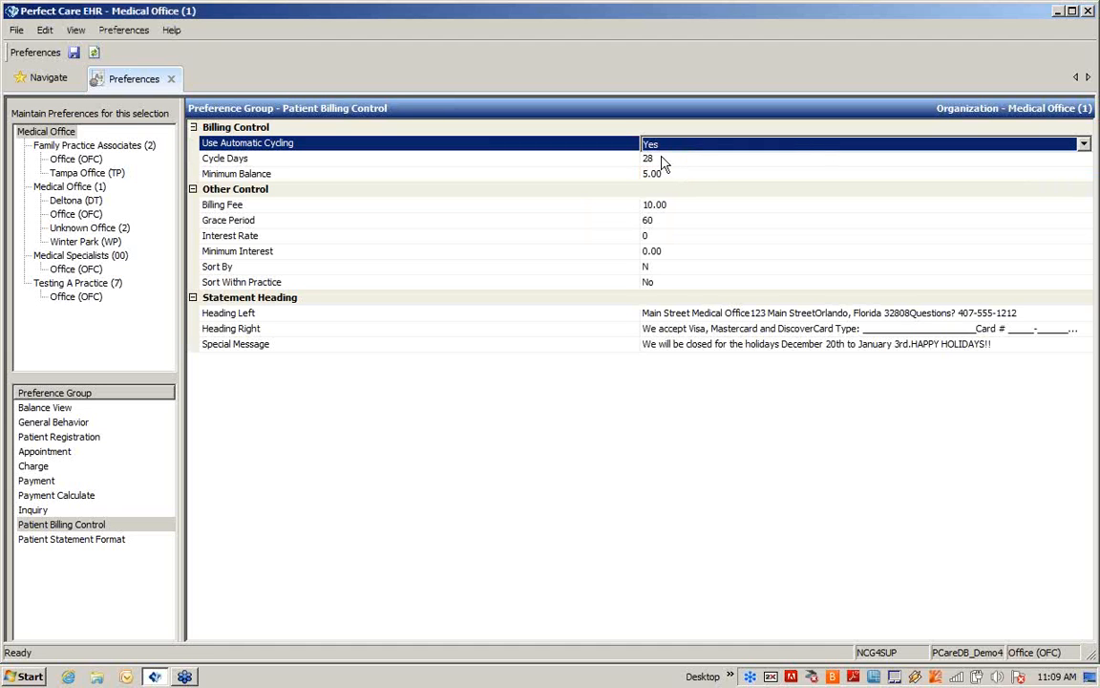
pyautogui.click(664, 160)
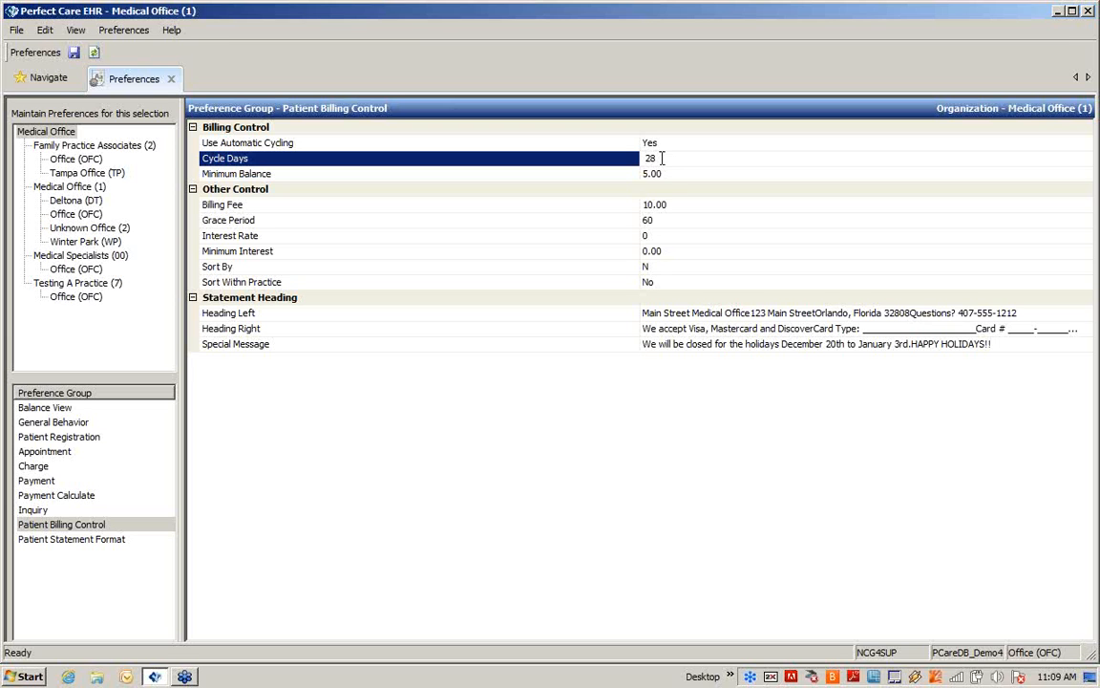
pyautogui.click(661, 176)
pyautogui.click(661, 177)
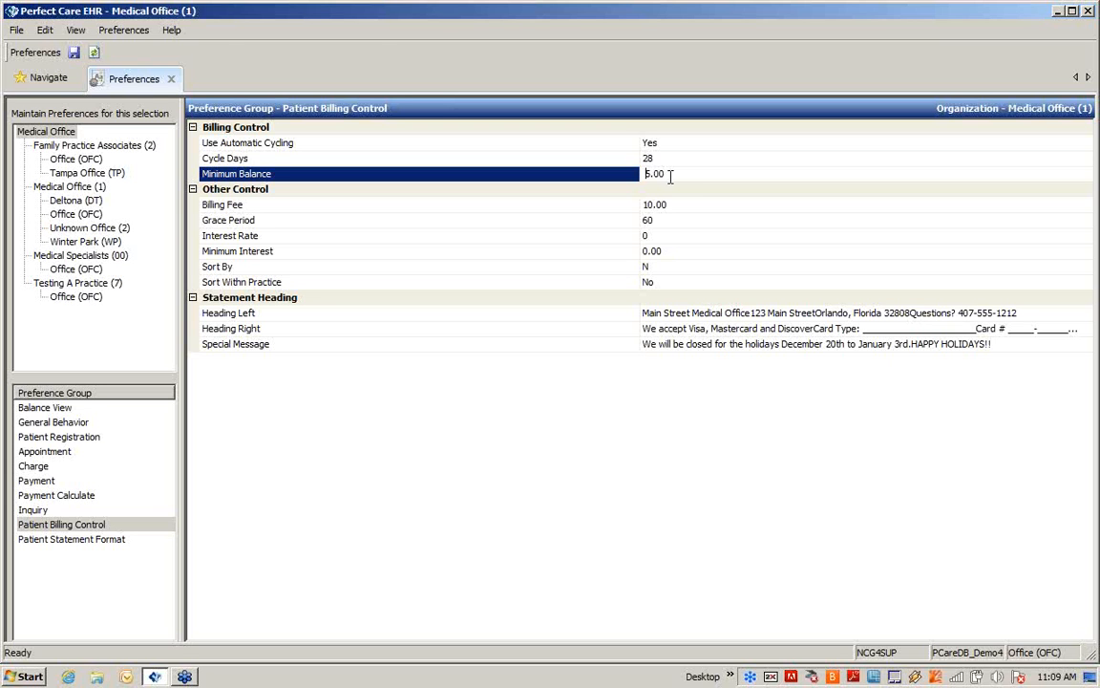
# Check the Billing Fee, Grace Period and Interest Rate fields, and set the statement Sort By option to Name
pyautogui.click(673, 204)
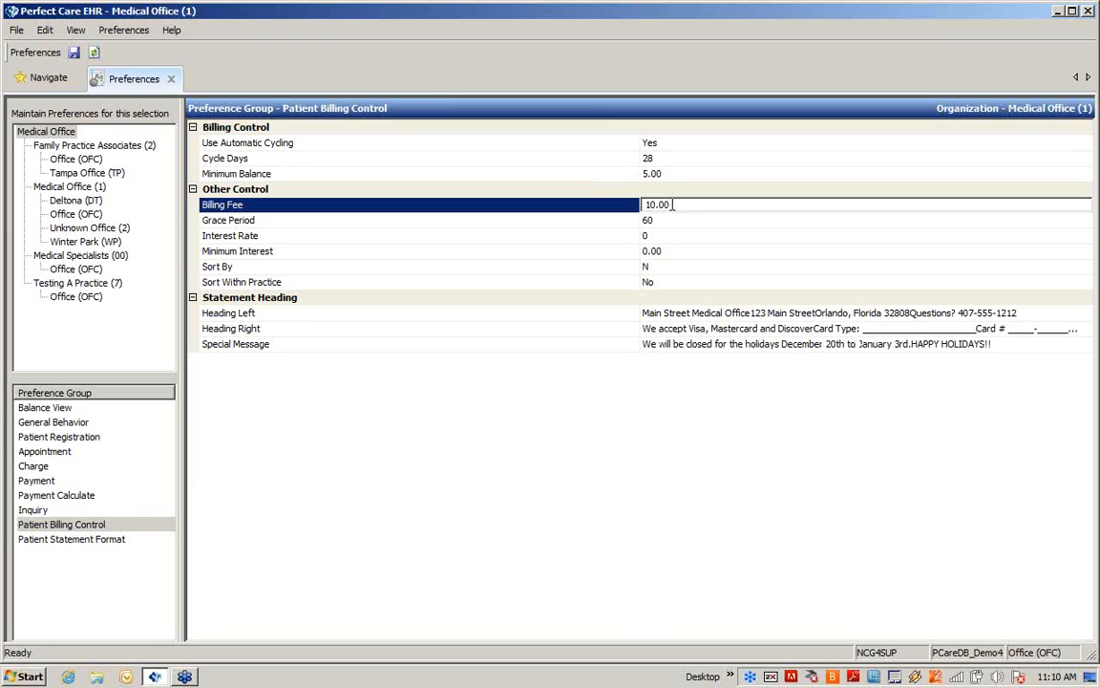
pyautogui.click(662, 222)
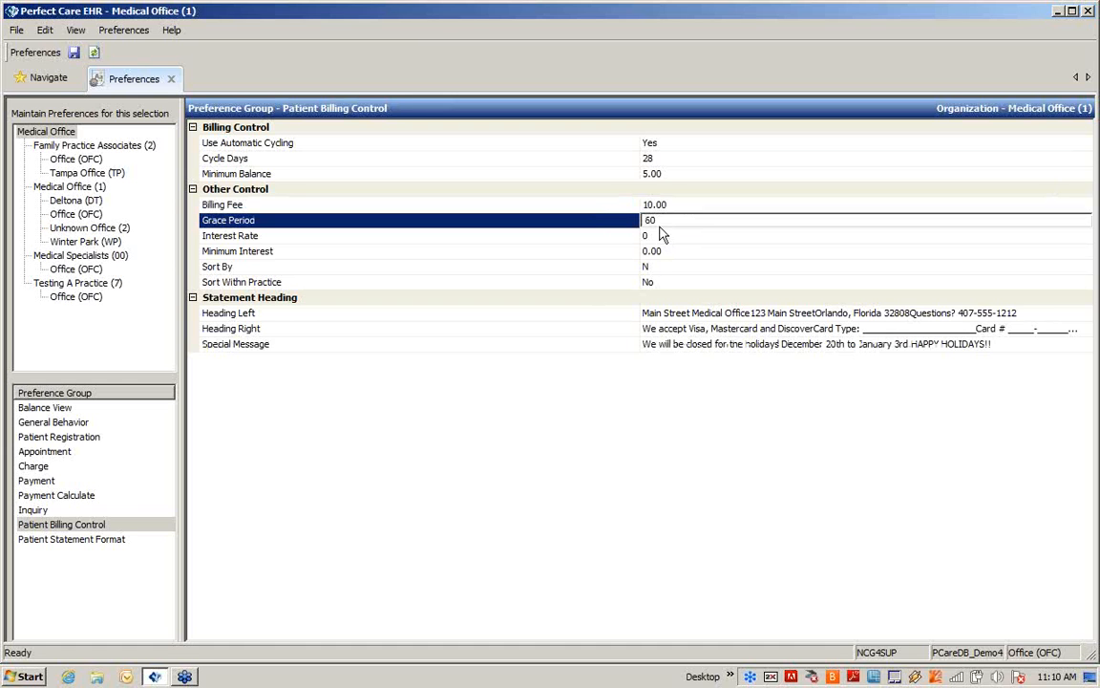
pyautogui.click(659, 236)
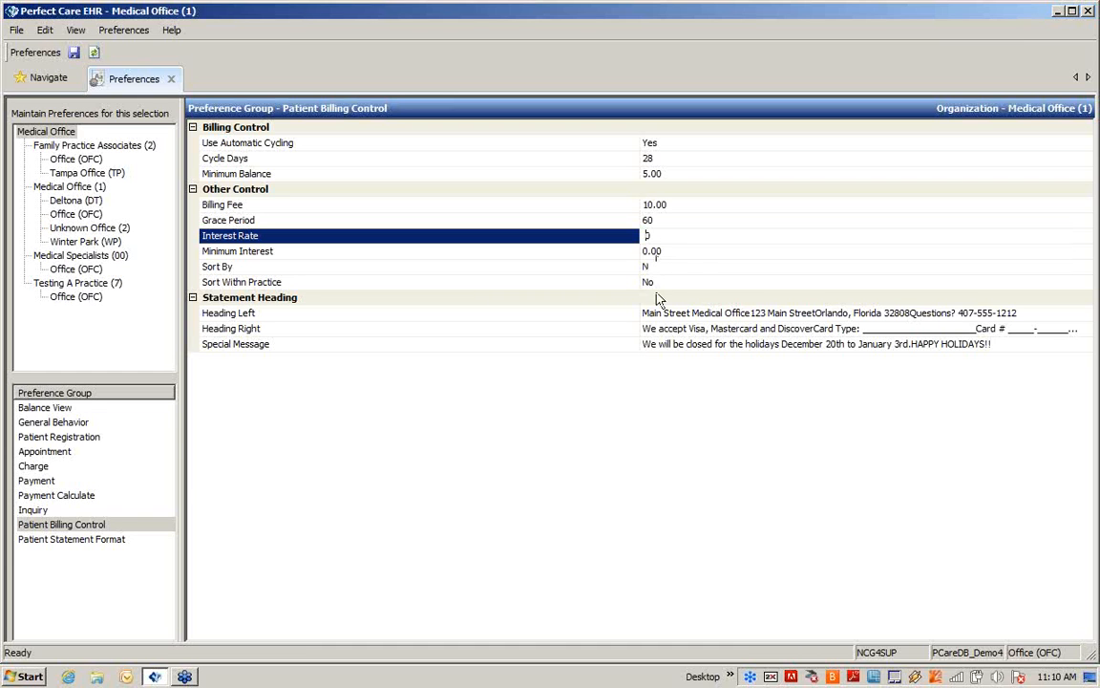
pyautogui.click(649, 268)
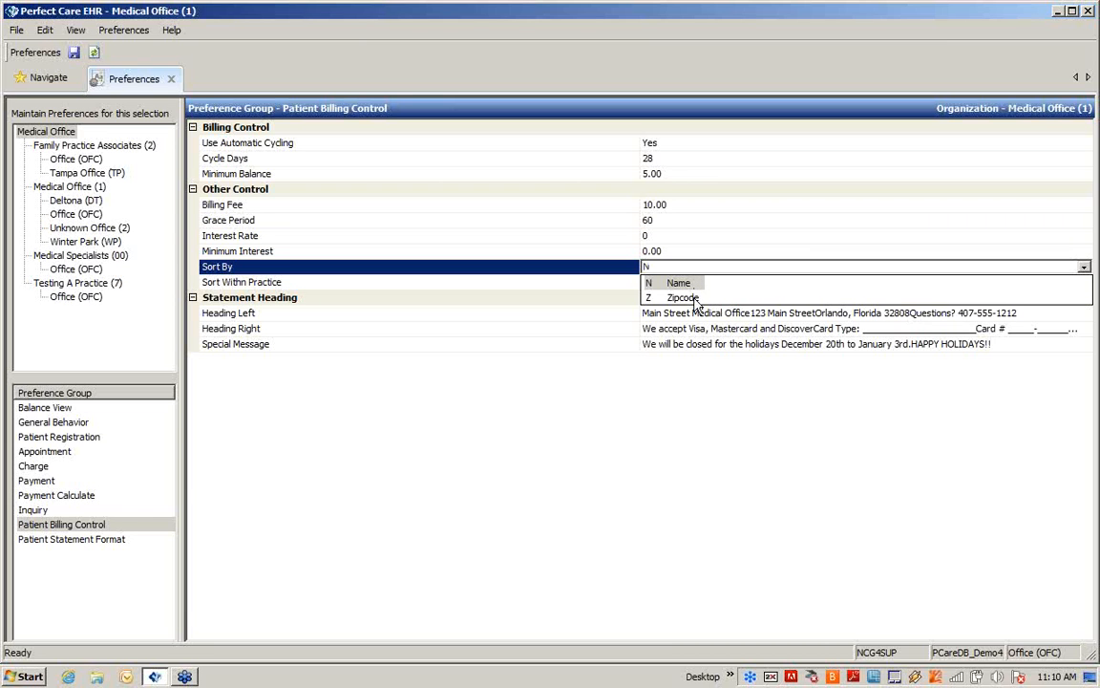
pyautogui.click(680, 284)
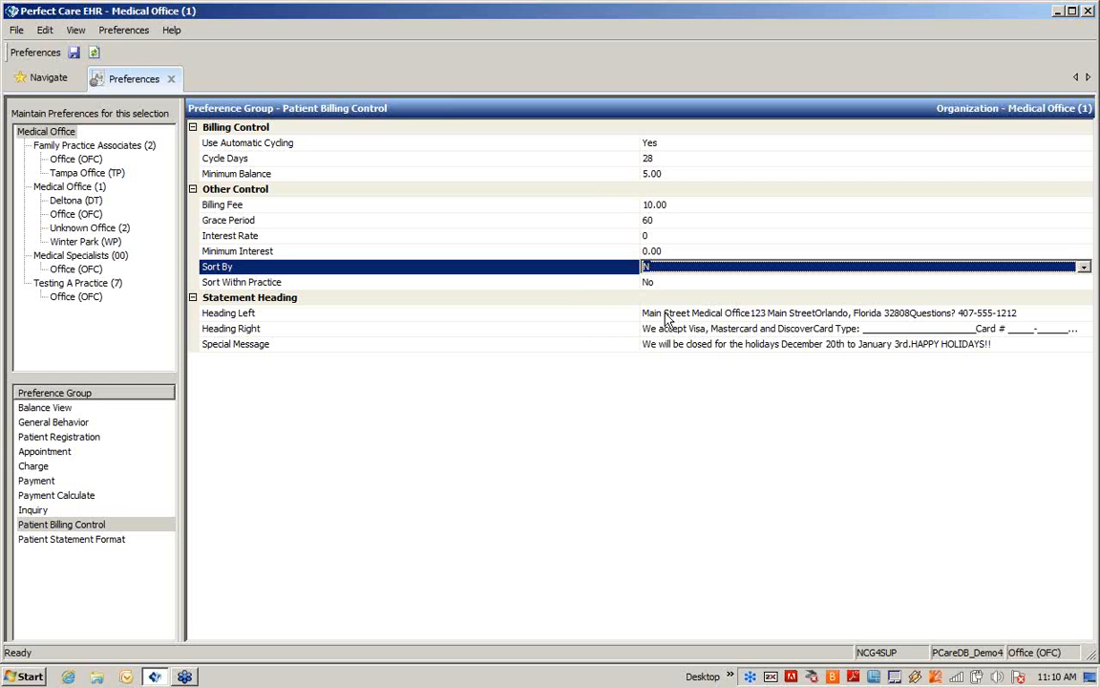
# Review the full texts of the left and right statement headings and accept them as they are
pyautogui.doubleClick(667, 320)
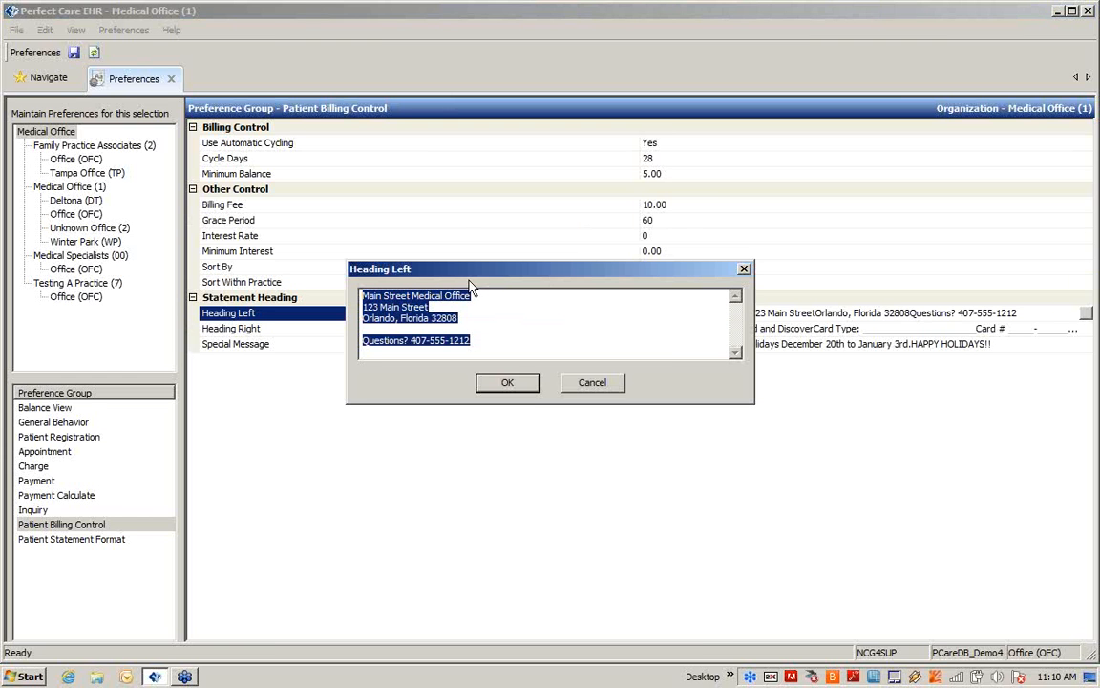
pyautogui.click(493, 383)
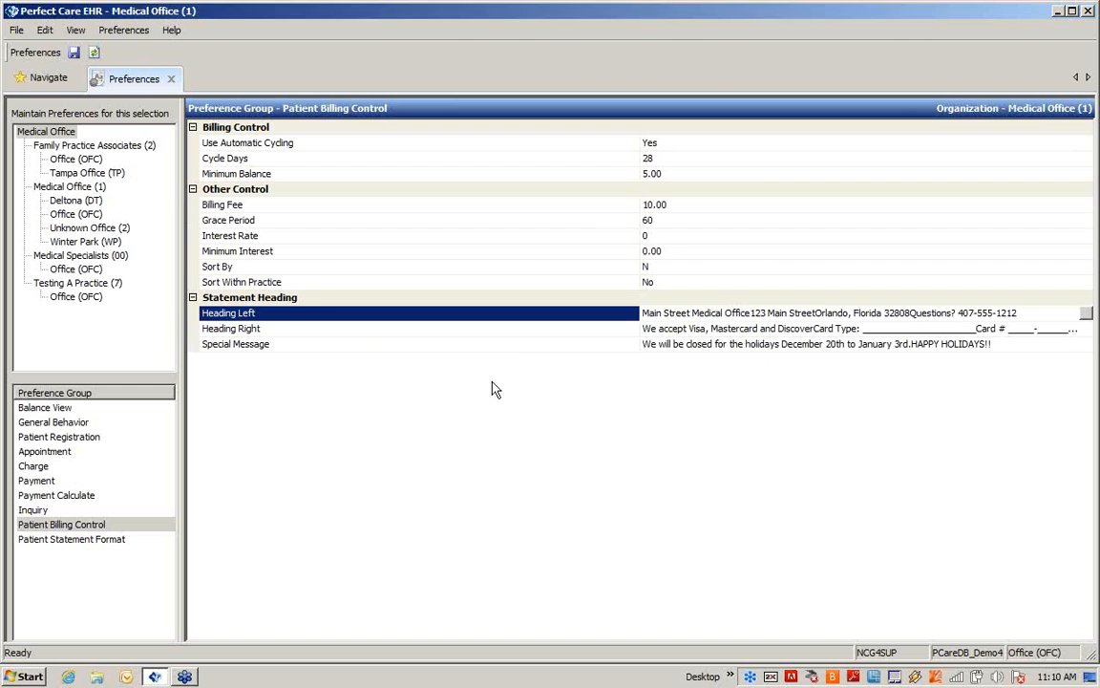
pyautogui.doubleClick(646, 329)
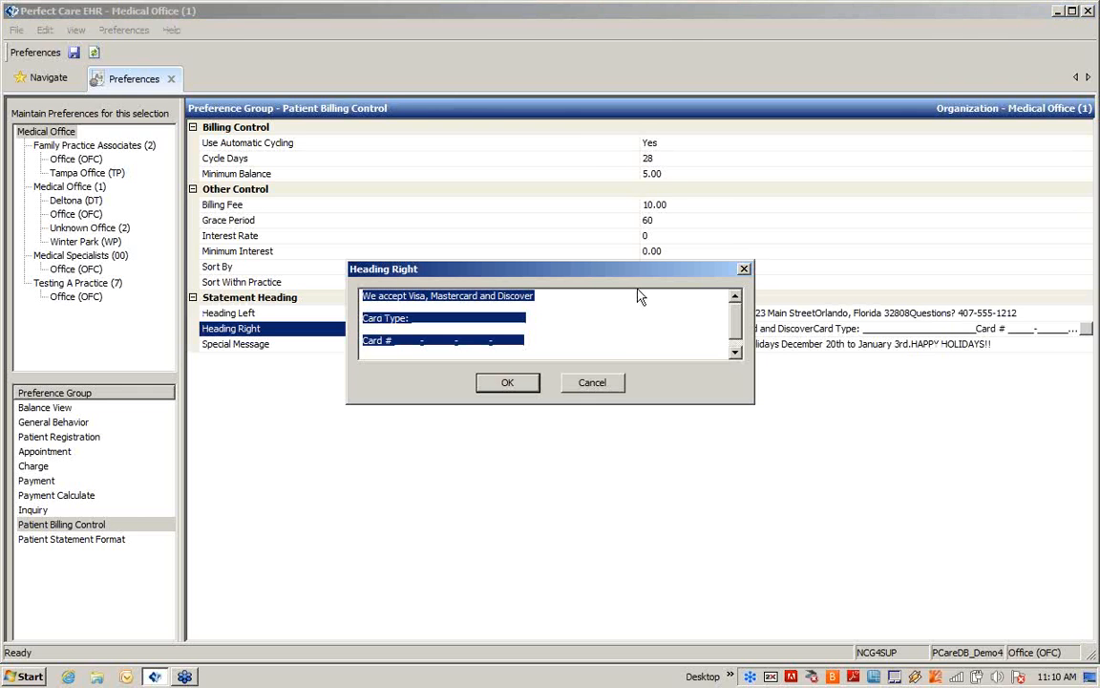
pyautogui.click(580, 335)
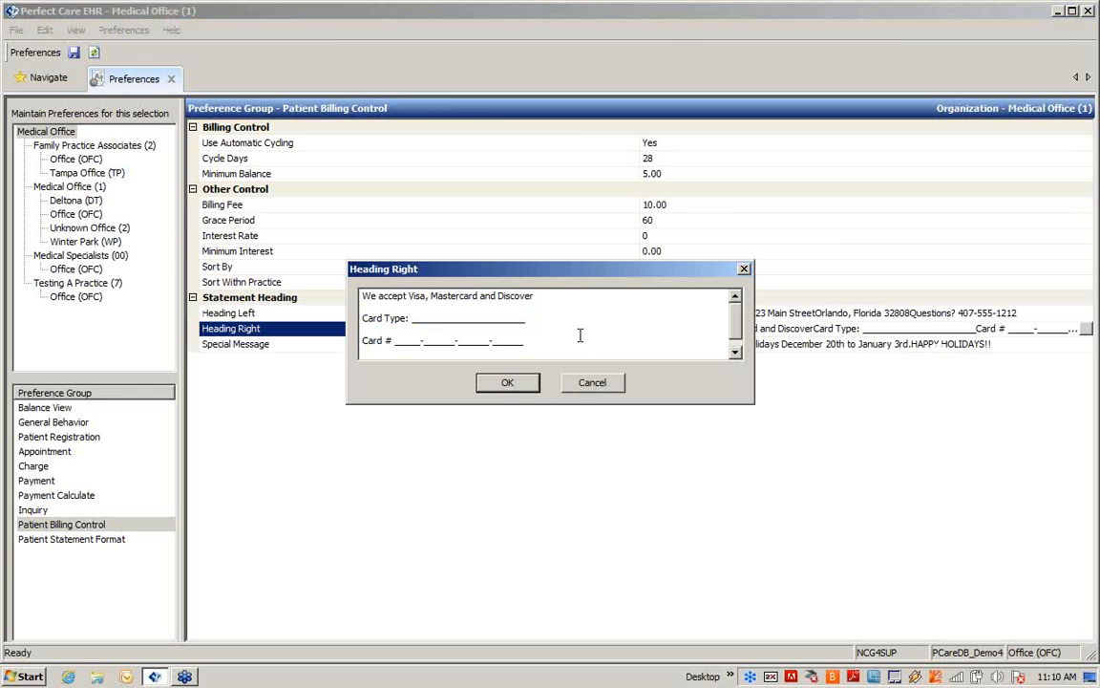
pyautogui.click(507, 383)
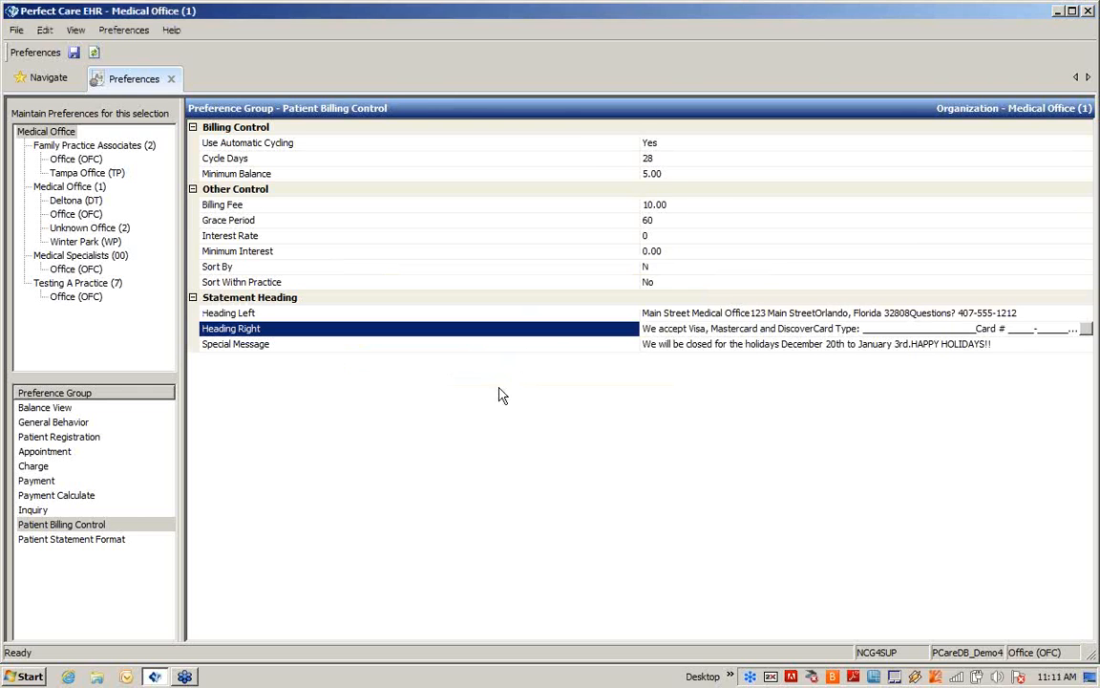
# Review and accept the statement's special message, and save the Patient Billing Control preferences
pyautogui.doubleClick(668, 346)
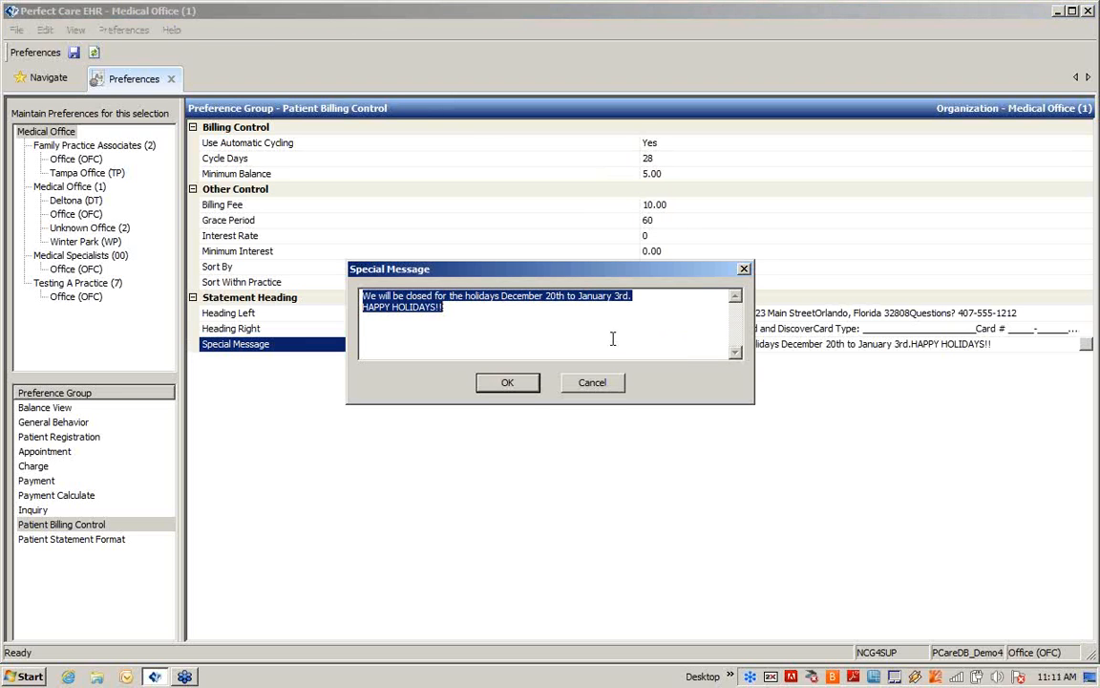
pyautogui.click(505, 383)
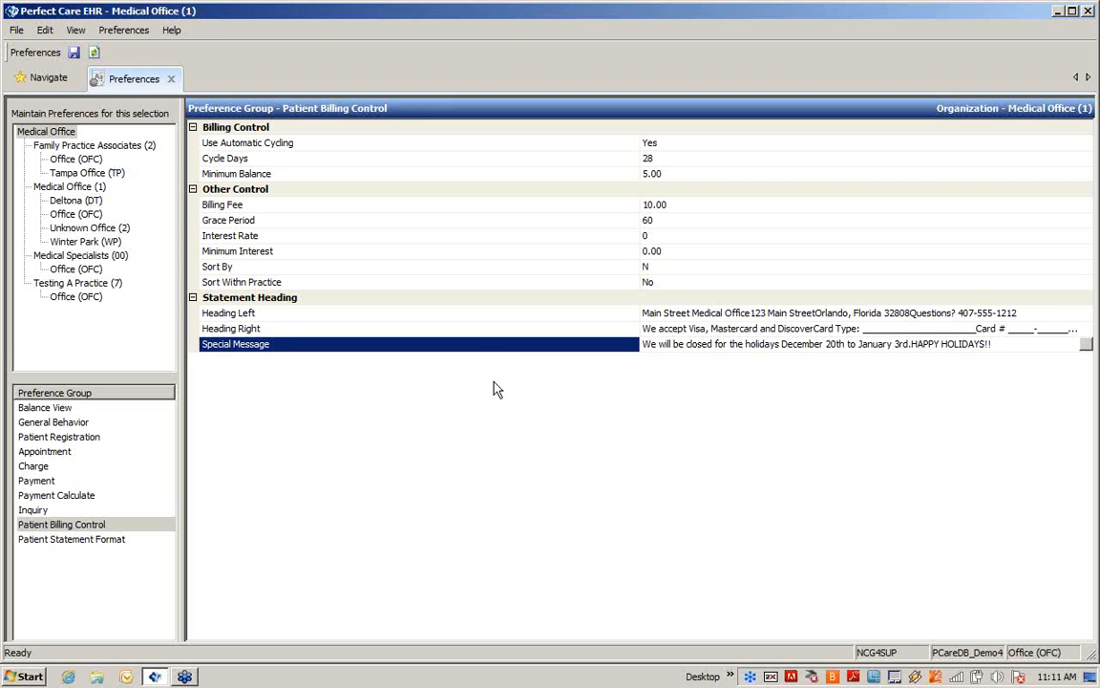
pyautogui.click(74, 54)
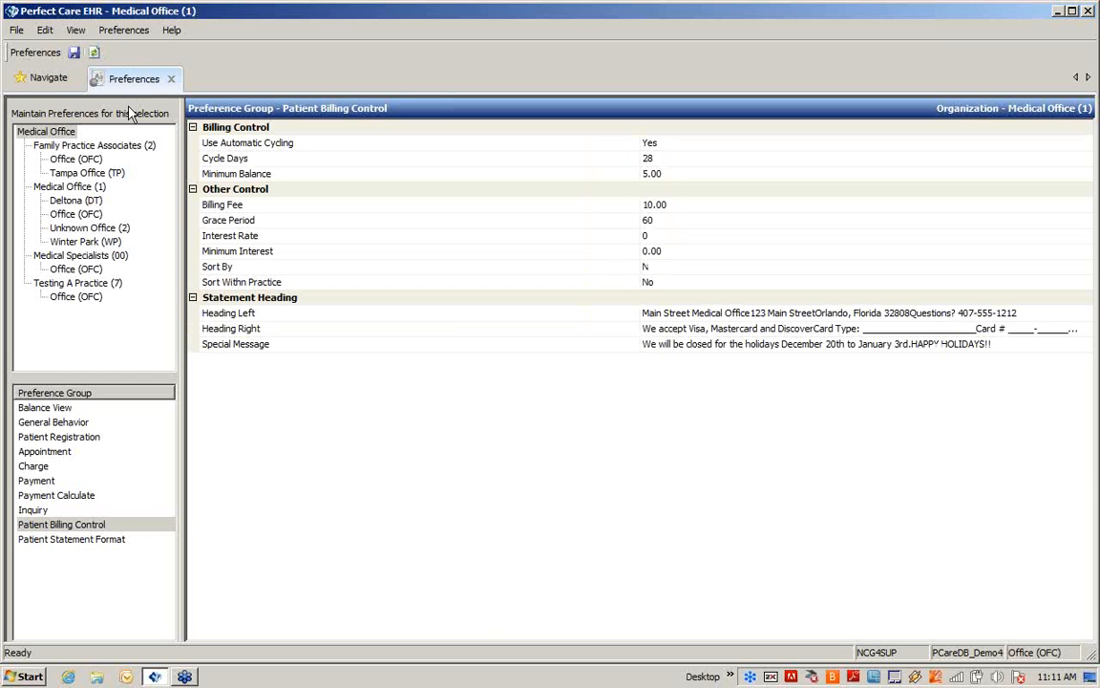
# Open the Patient Statement Format preferences and set Print Dunning Notices to Yes
pyautogui.click(73, 540)
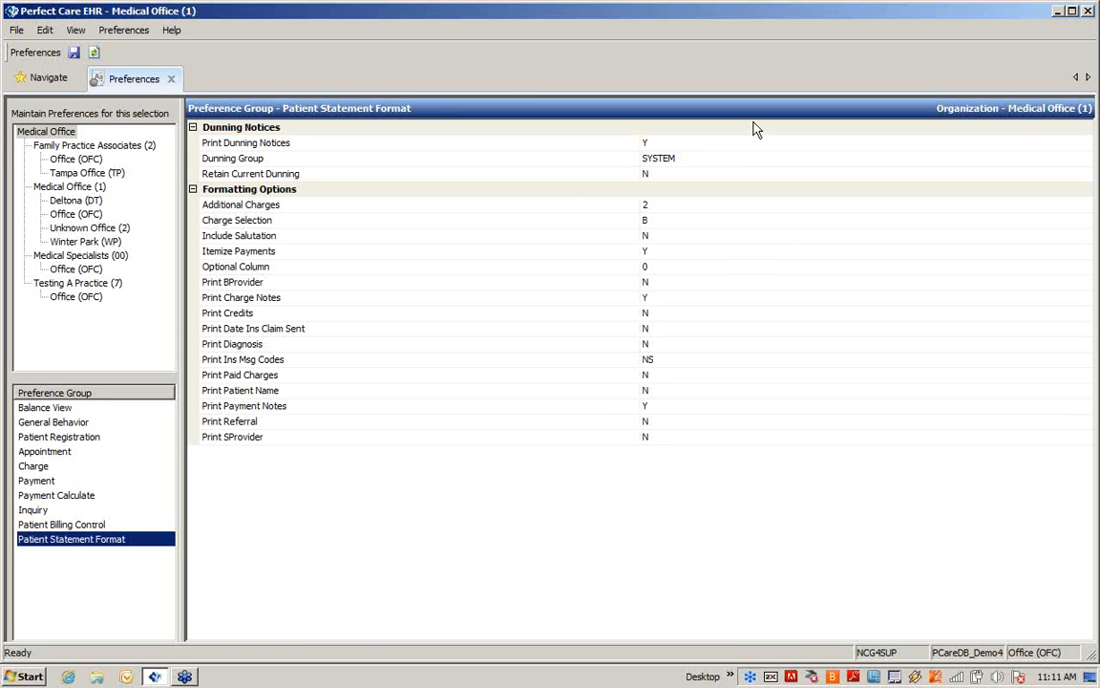
pyautogui.click(685, 145)
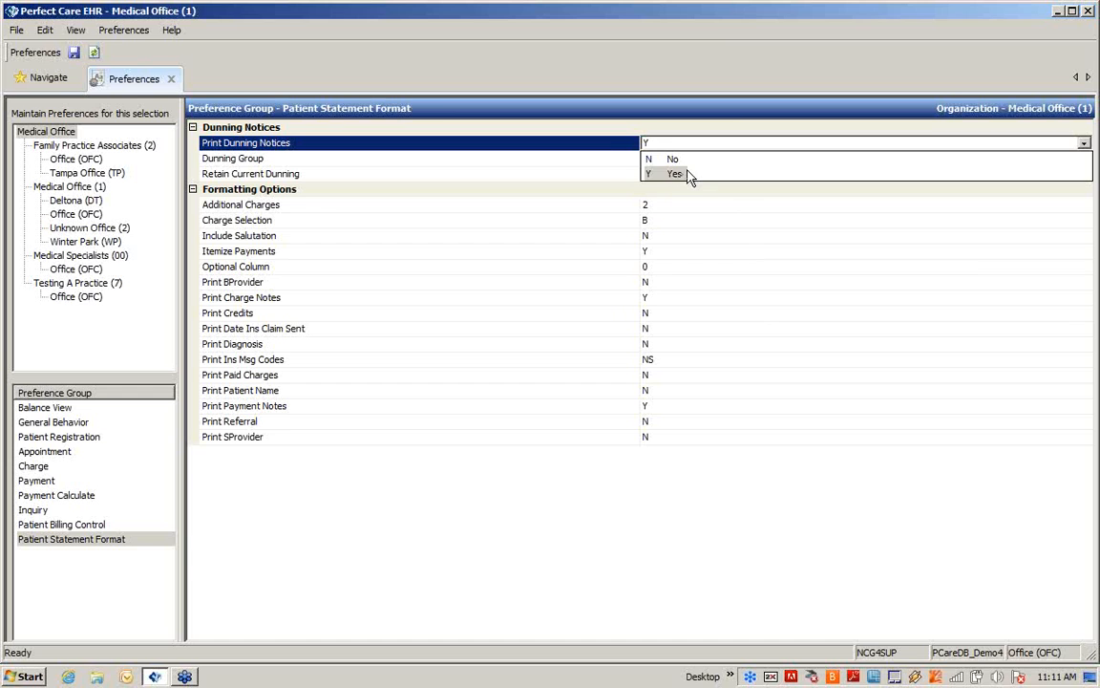
pyautogui.click(690, 177)
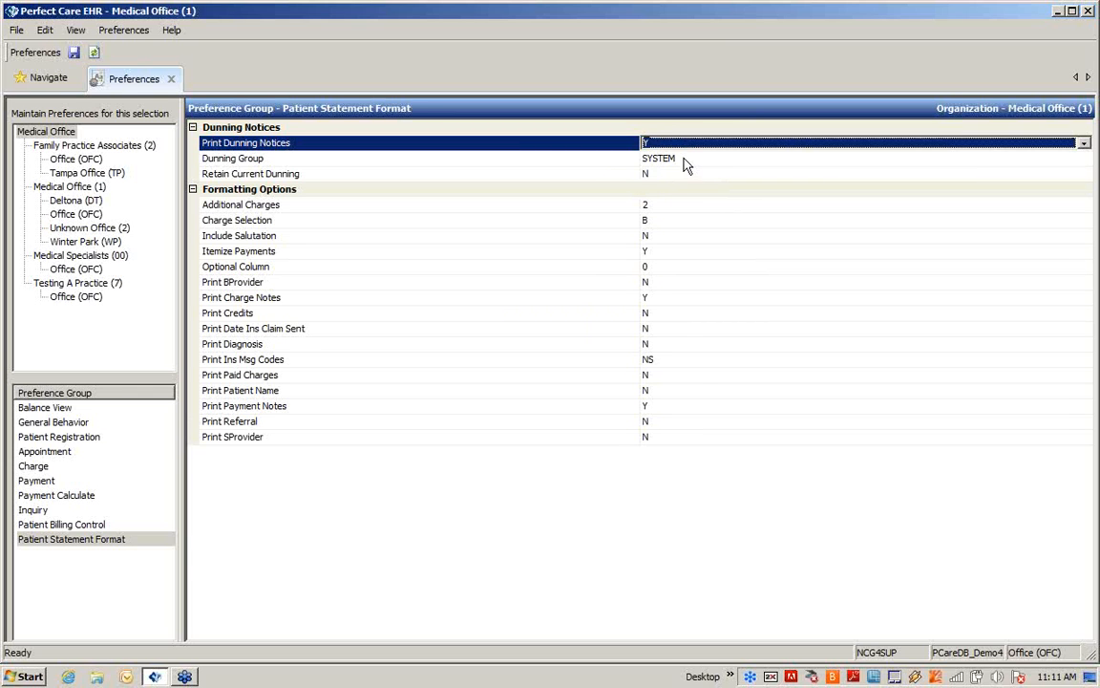
# Set the Dunning Group to SYSTEM (Standard System Dunning Messages) and Retain Current Dunning to No
pyautogui.click(685, 166)
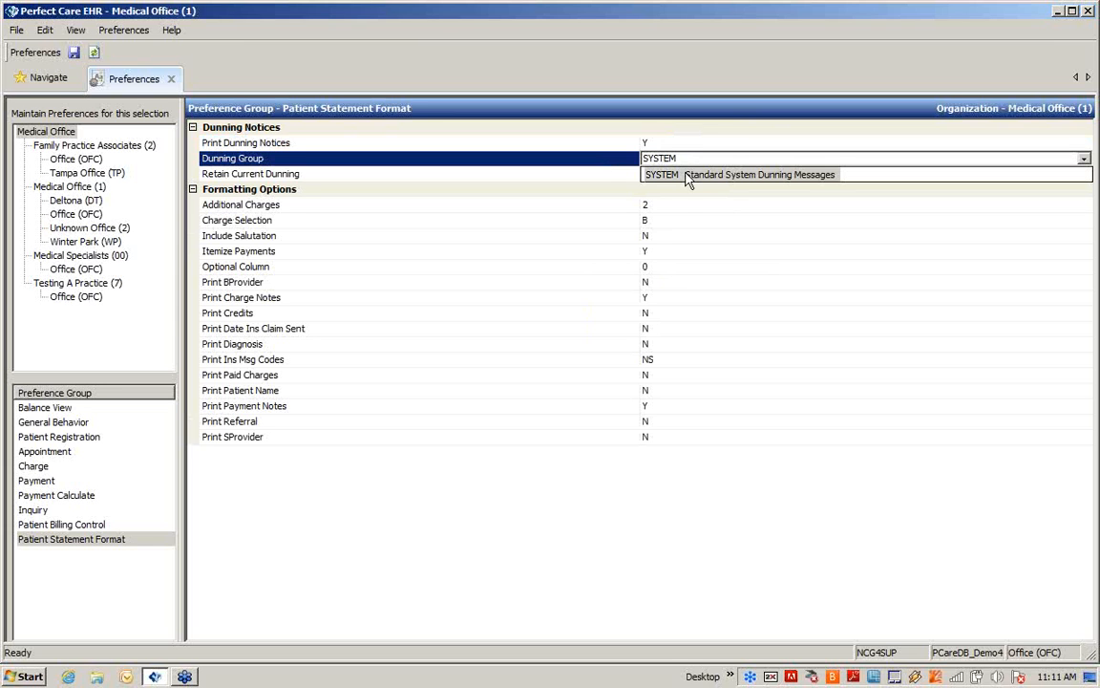
pyautogui.click(688, 180)
pyautogui.click(687, 177)
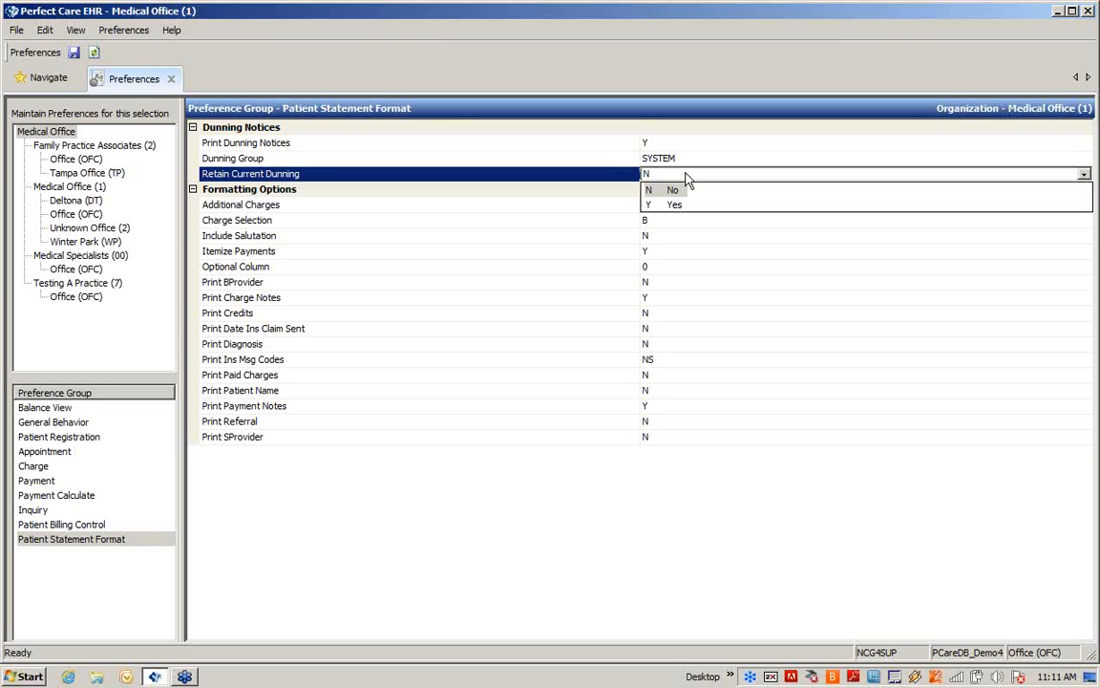
pyautogui.click(687, 178)
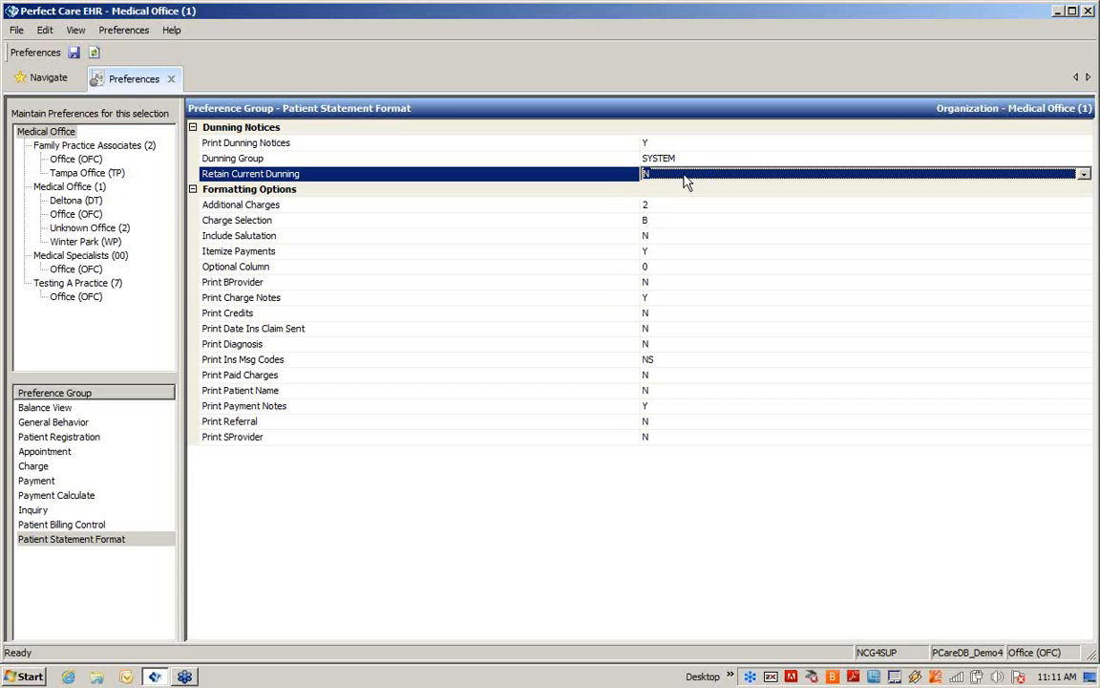
pyautogui.click(685, 182)
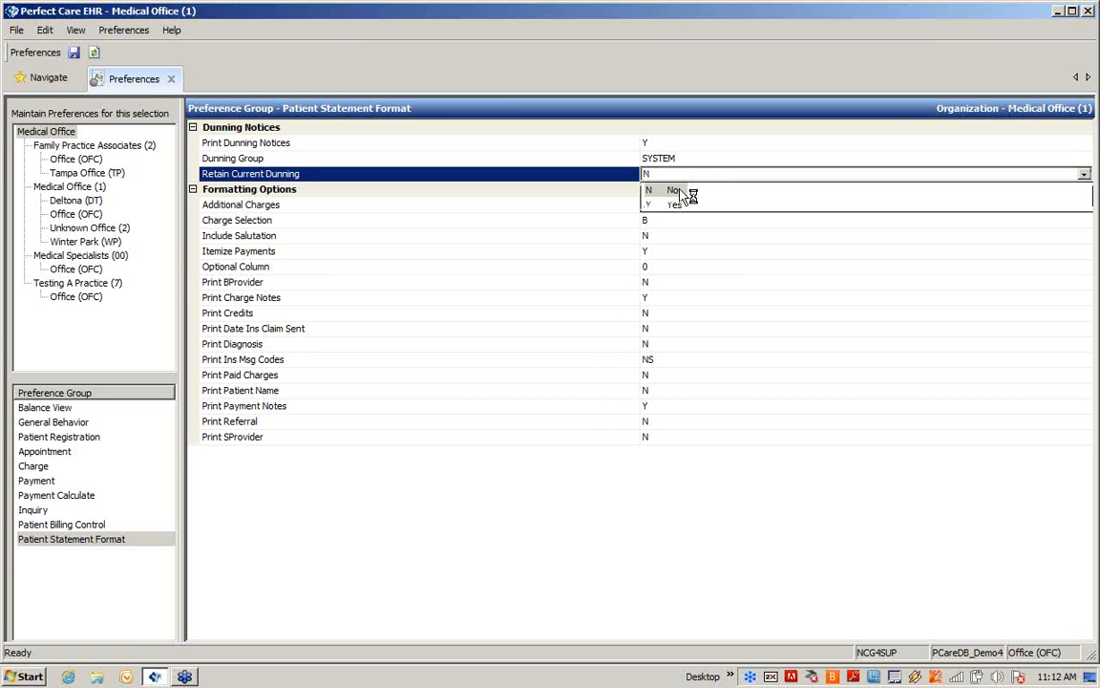
pyautogui.click(681, 192)
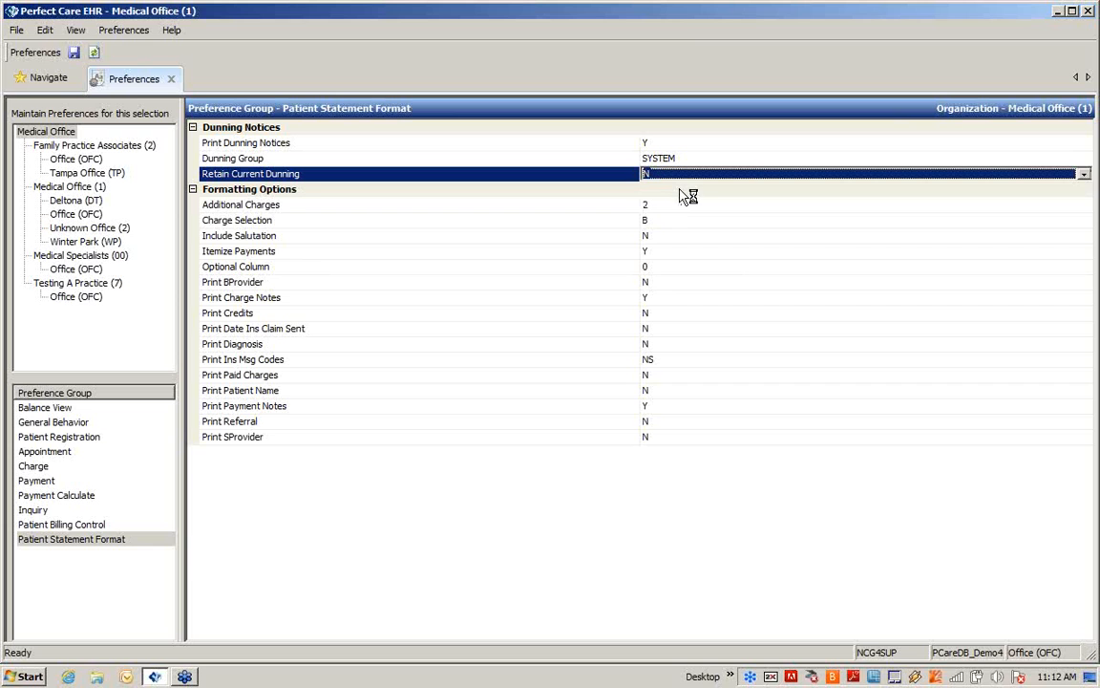
# Set Additional Charges to Calculate Billing Fees in the formatting options and check the Print Credits choices
pyautogui.click(674, 204)
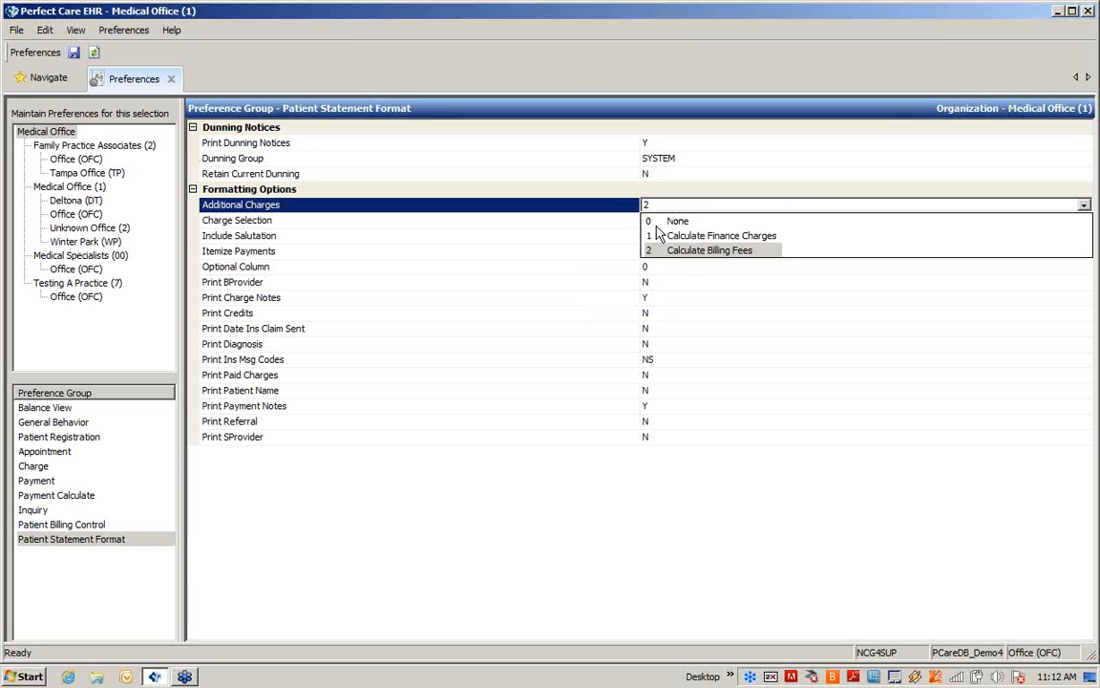
pyautogui.click(659, 249)
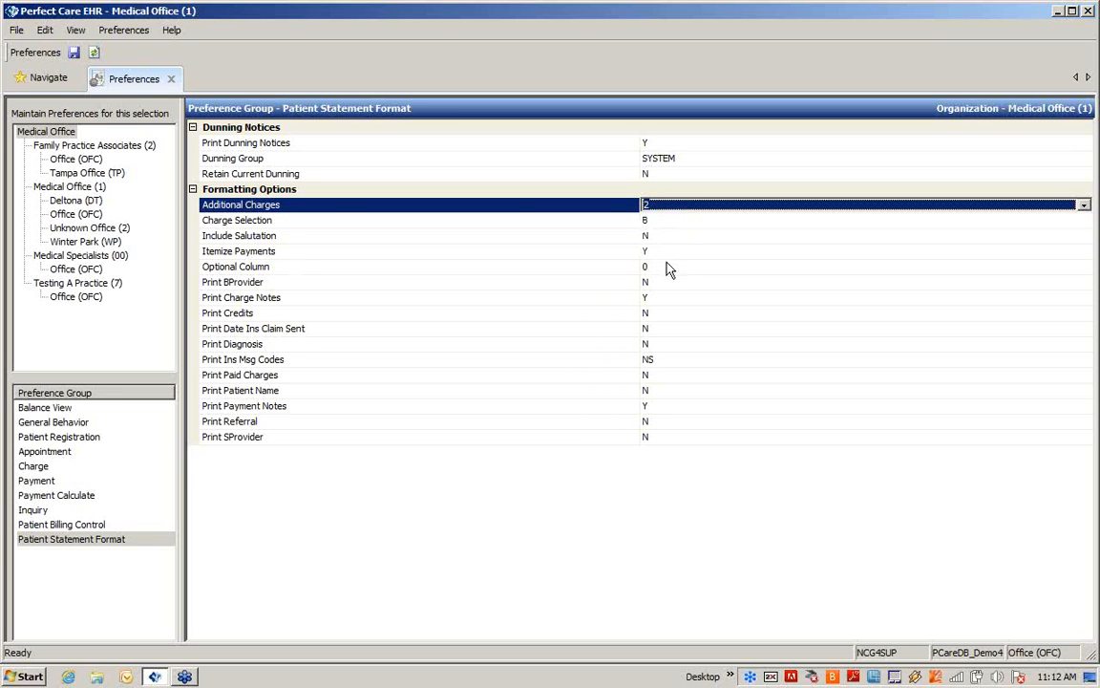
pyautogui.click(681, 316)
pyautogui.click(682, 315)
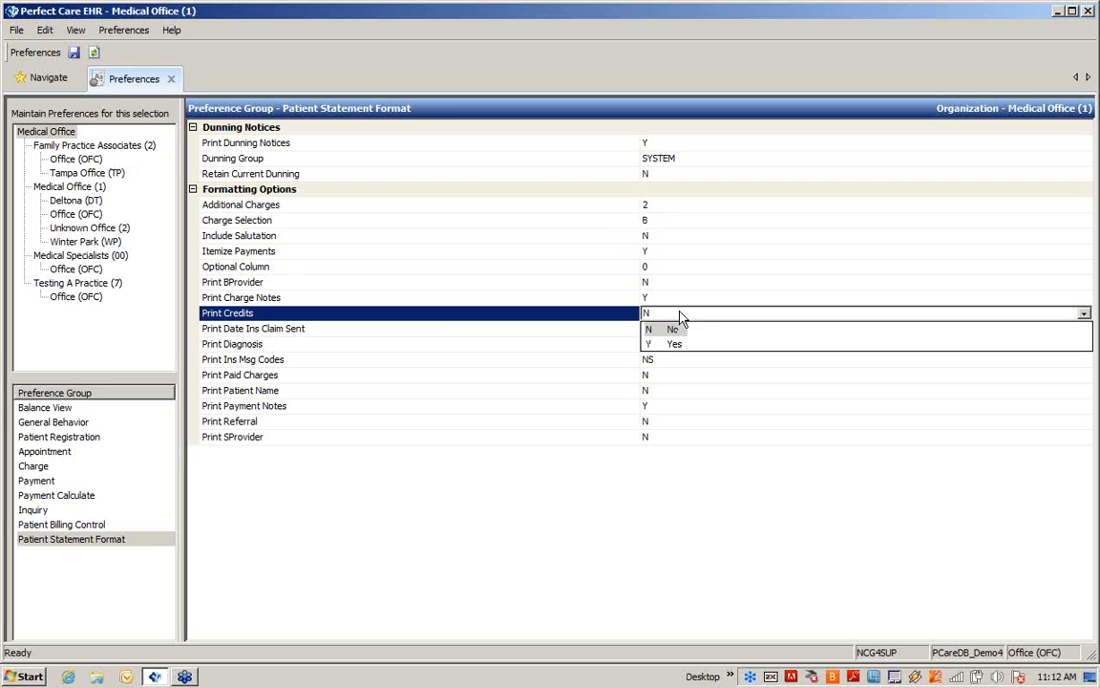
# Check the Print Charge Notes and Print Payment Notes choices, and save the Patient Statement Format preferences
pyautogui.click(680, 298)
pyautogui.click(675, 300)
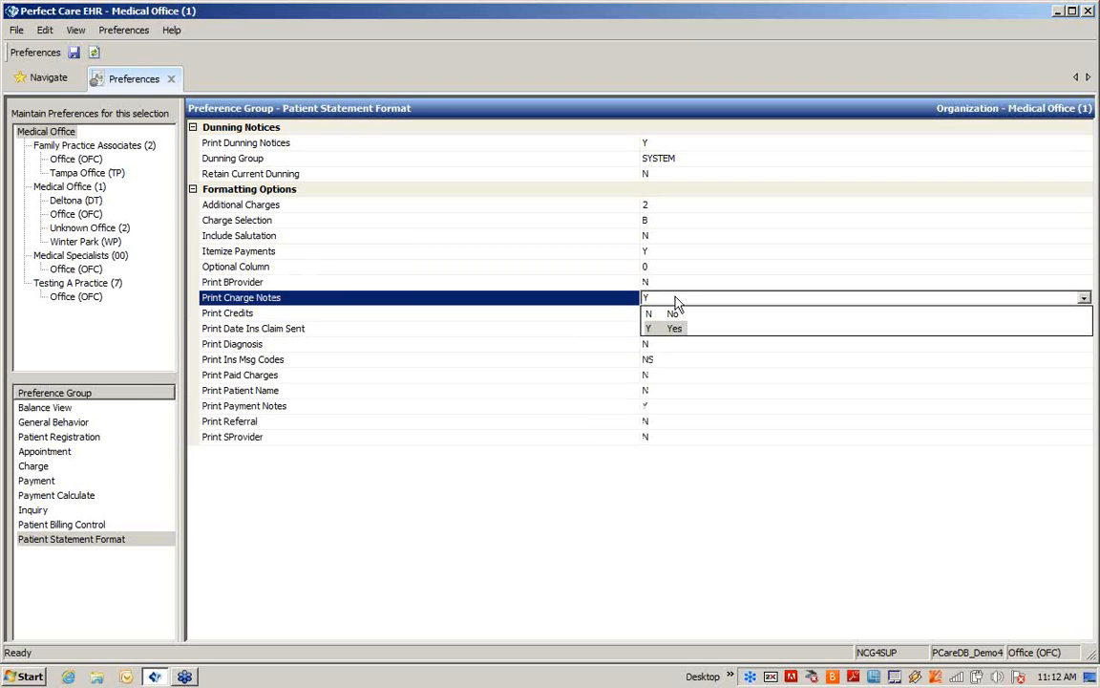
pyautogui.click(655, 404)
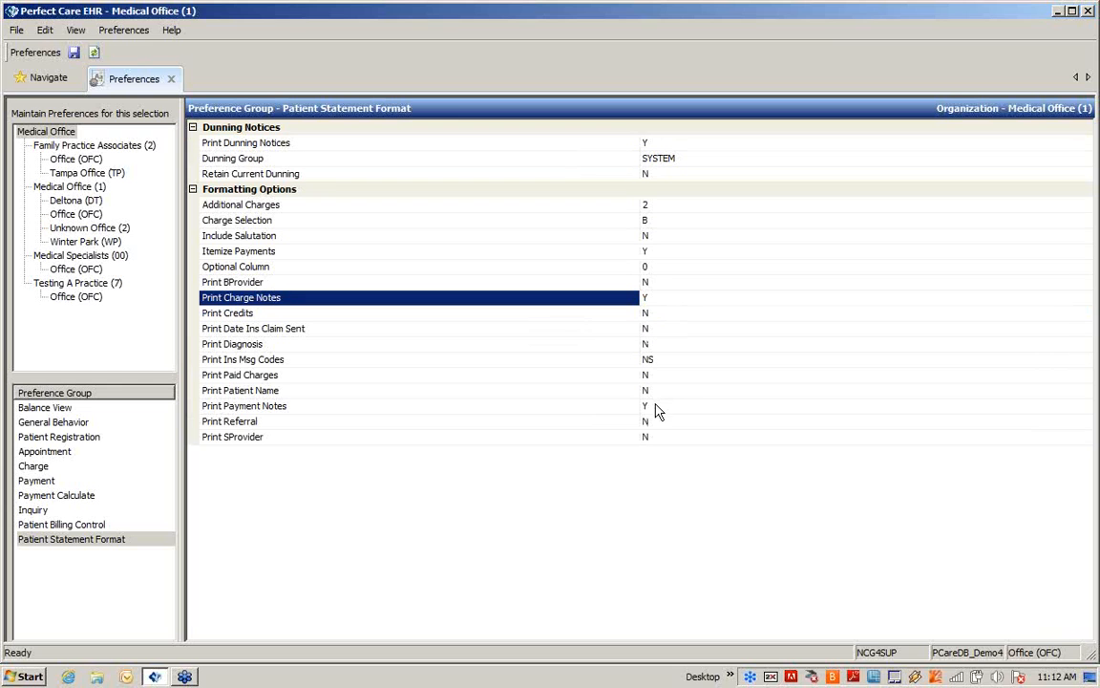
pyautogui.click(656, 408)
pyautogui.click(656, 409)
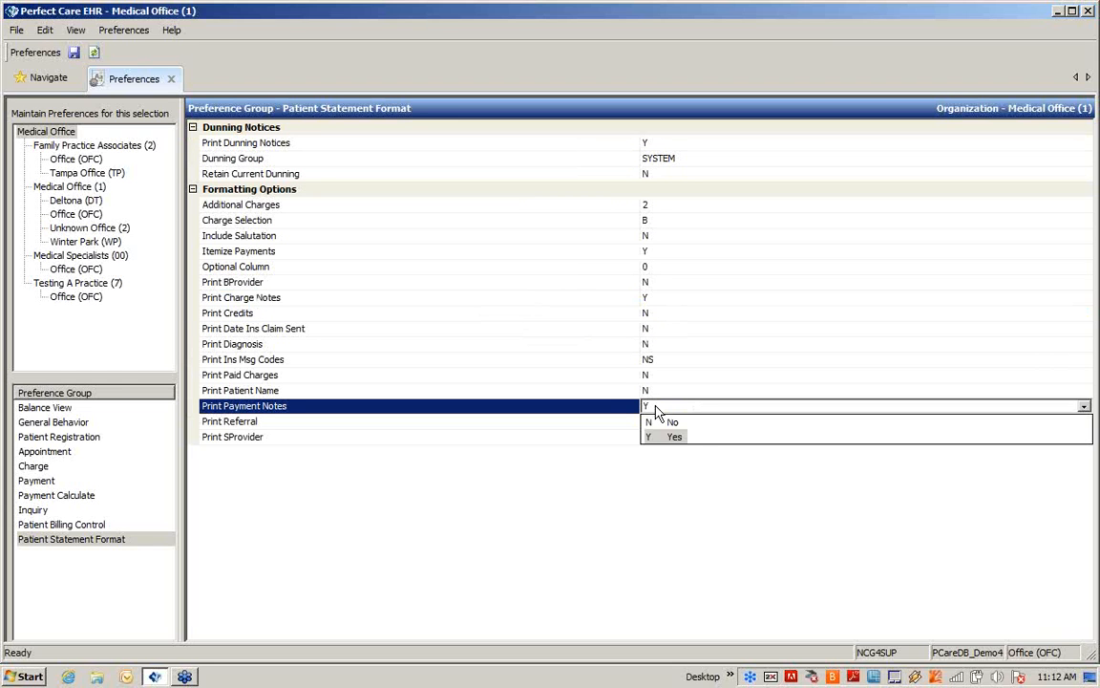
pyautogui.click(668, 449)
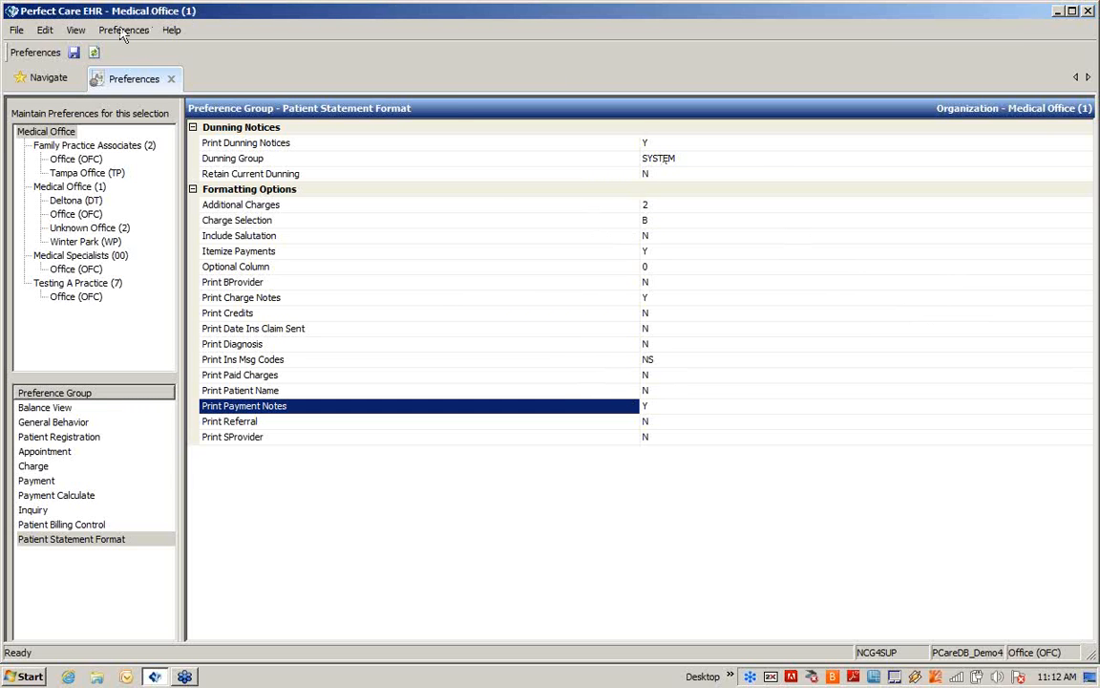
pyautogui.click(74, 54)
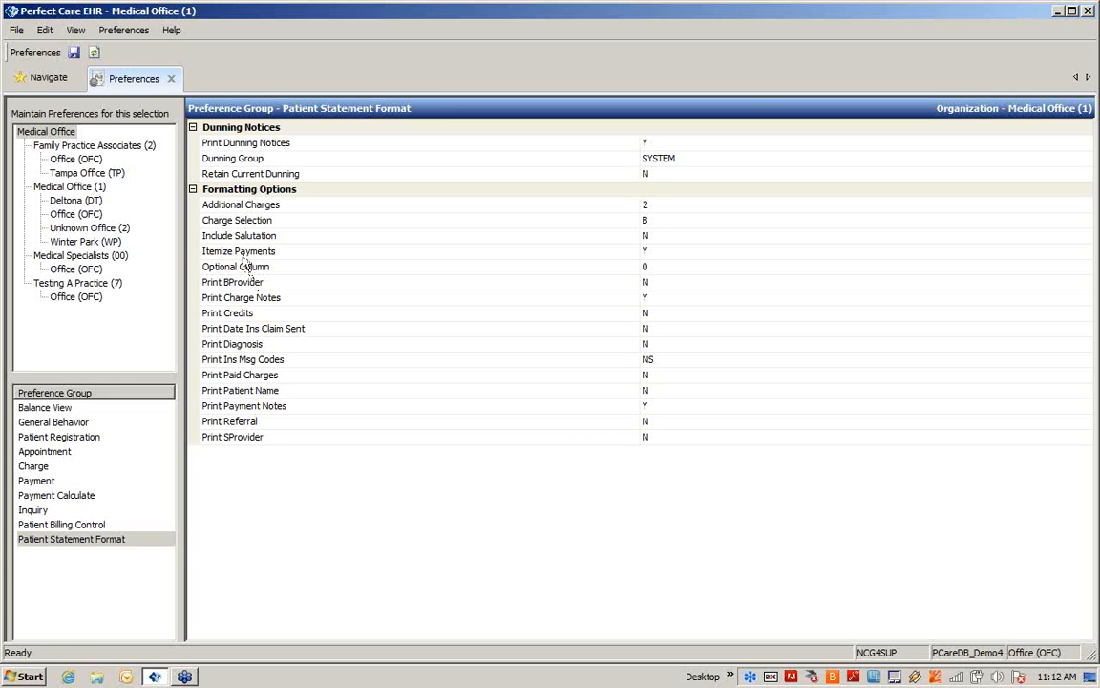
# Open Patient Registration from the Perfect Care EHR modules
pyautogui.click(44, 77)
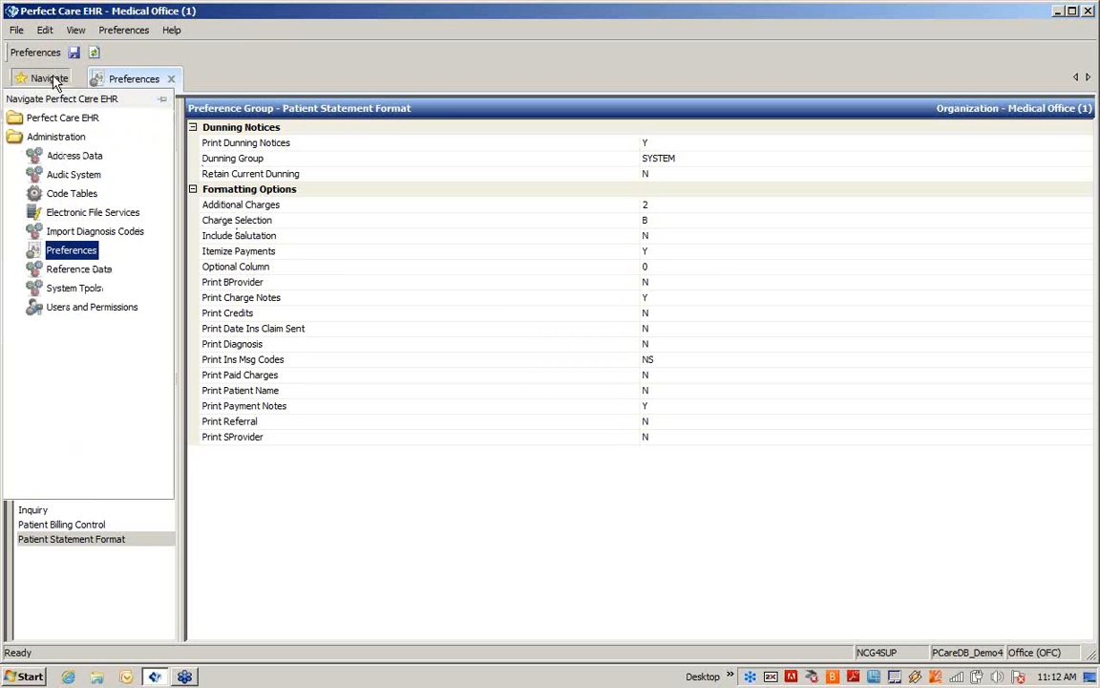
pyautogui.click(62, 120)
pyautogui.click(62, 122)
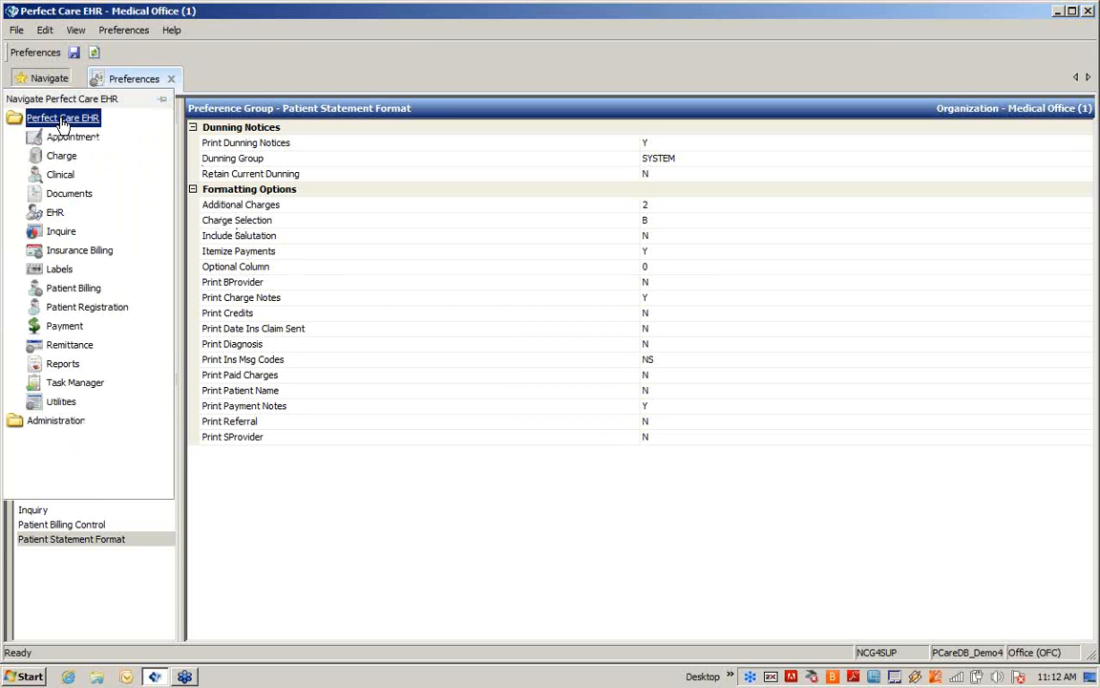
pyautogui.click(93, 307)
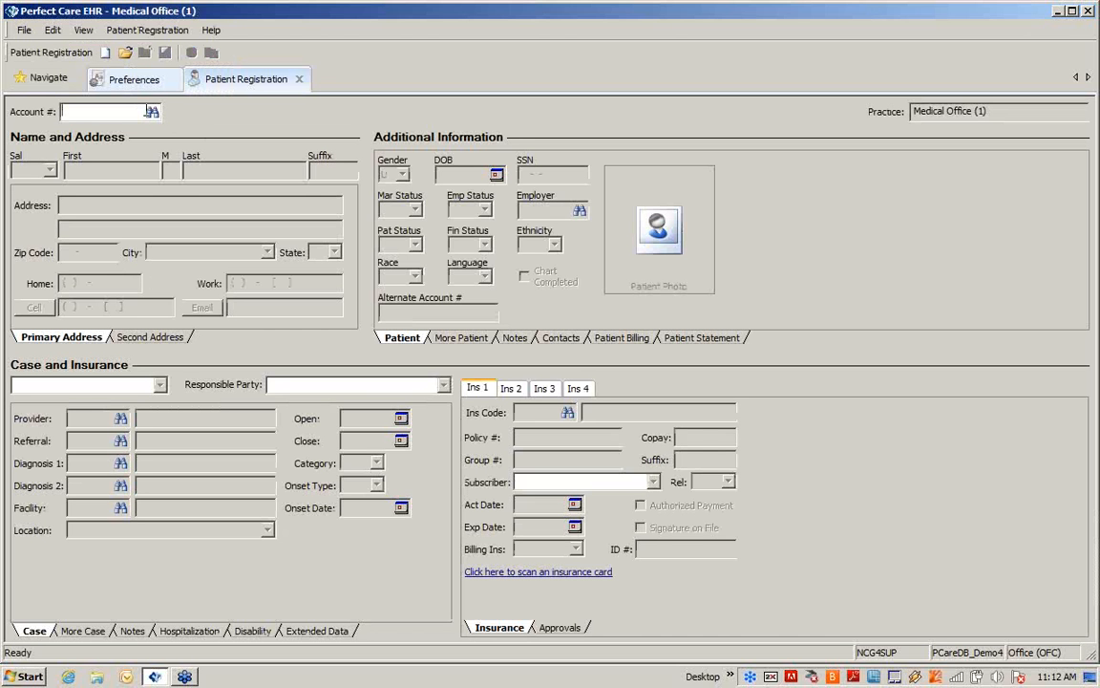
# Load the first patient from an unfiltered account search, display the Patient Statement settings, and save the record
pyautogui.click(152, 114)
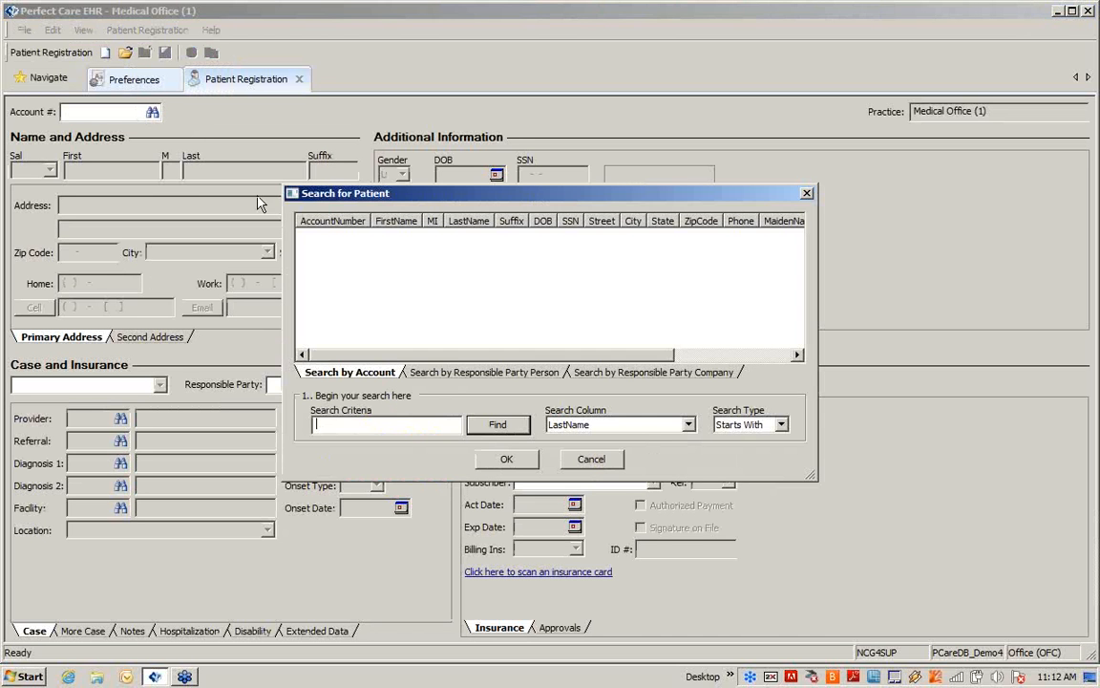
pyautogui.click(519, 432)
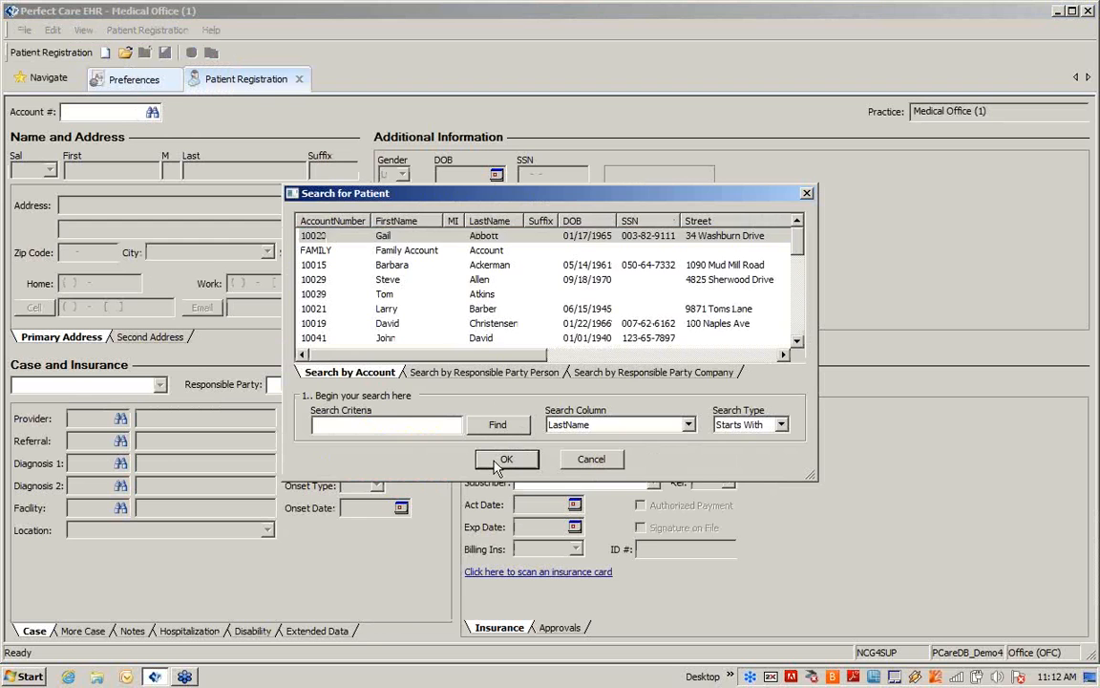
pyautogui.click(506, 459)
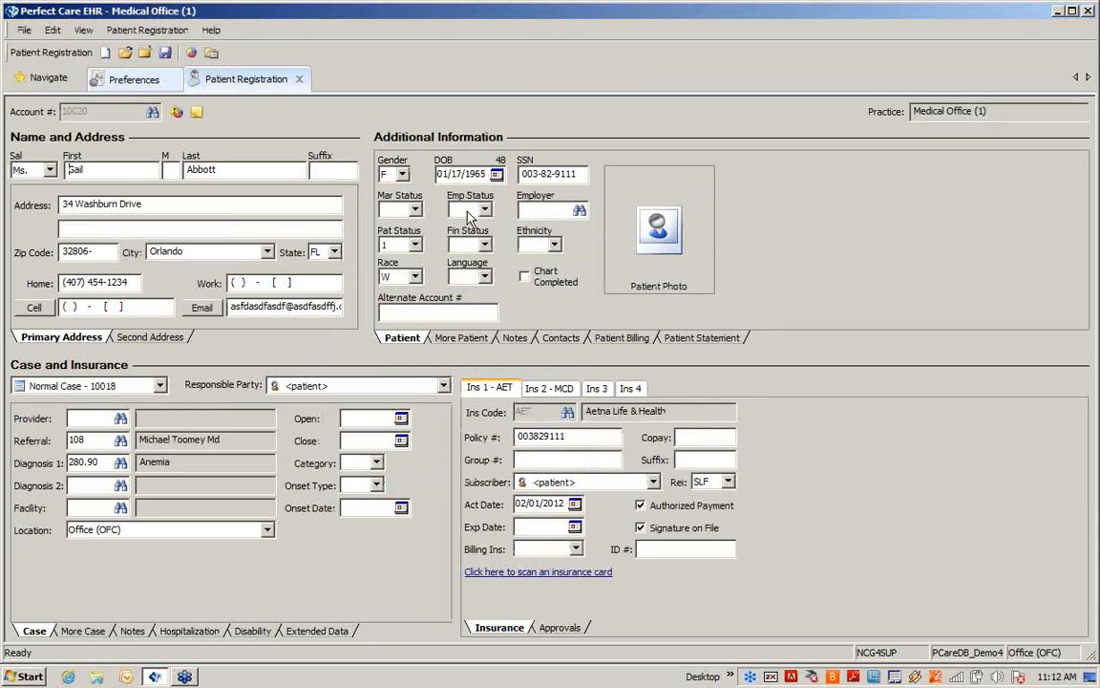
pyautogui.click(739, 339)
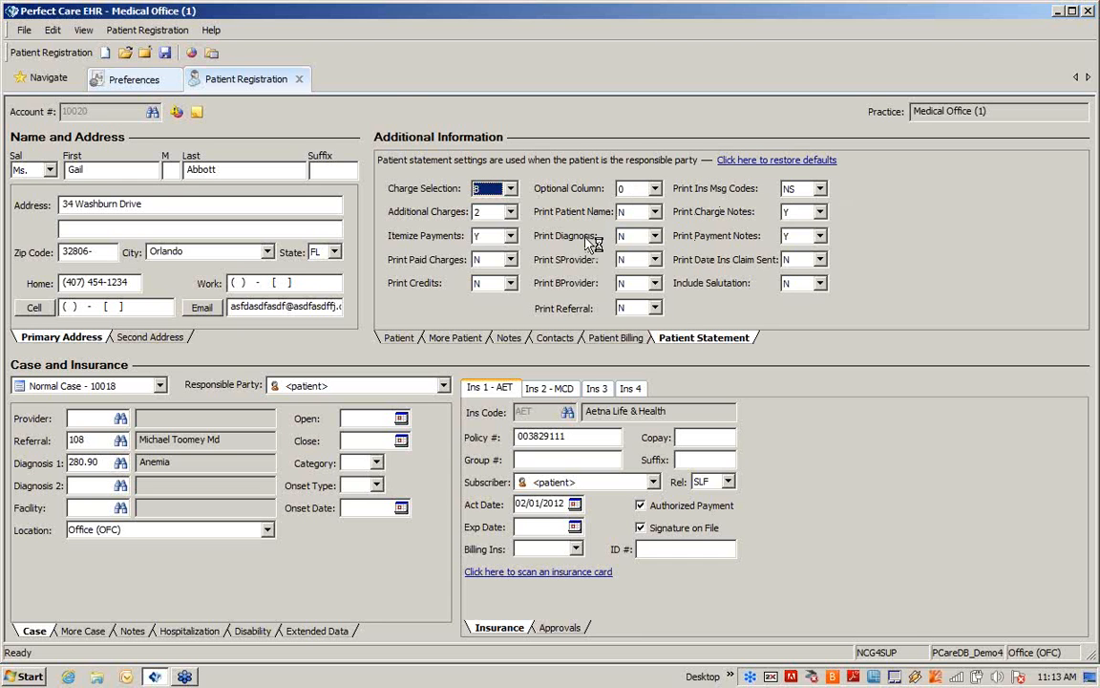
pyautogui.click(165, 52)
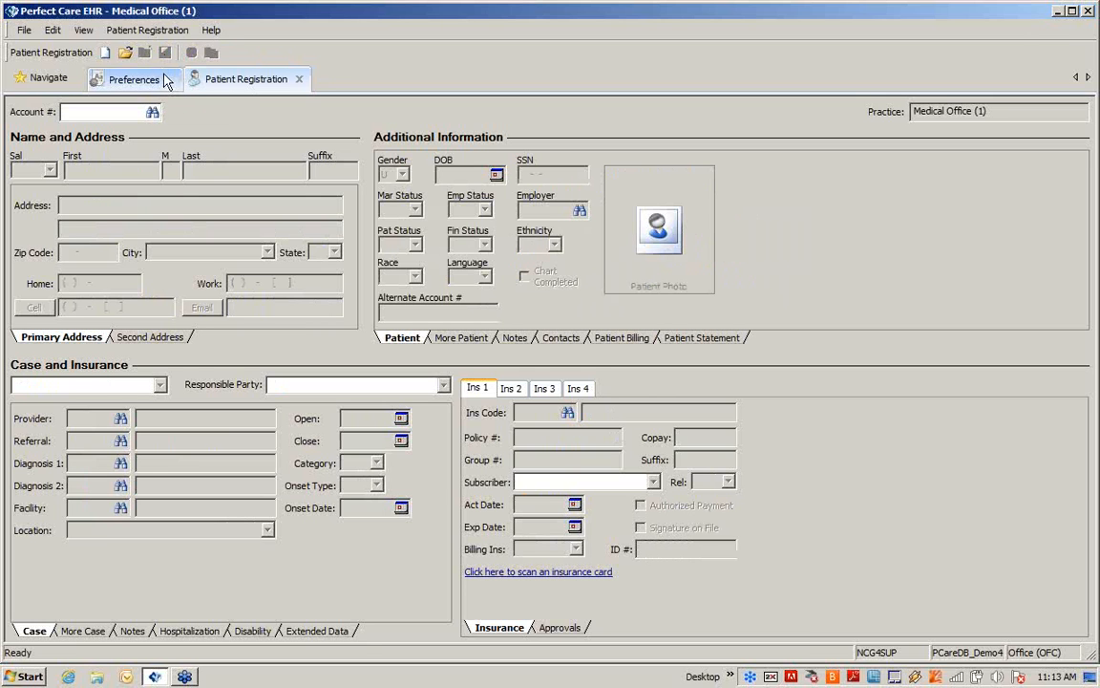
# Open Patient Billing and bring up its Dunning Notice setup
pyautogui.click(54, 83)
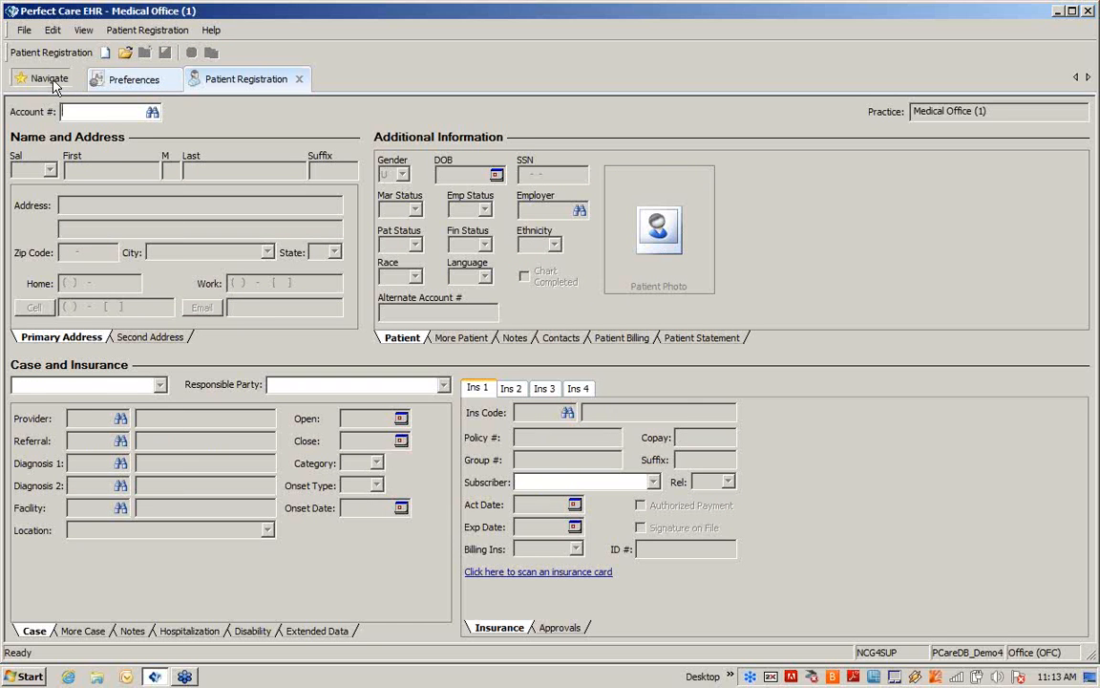
pyautogui.click(53, 84)
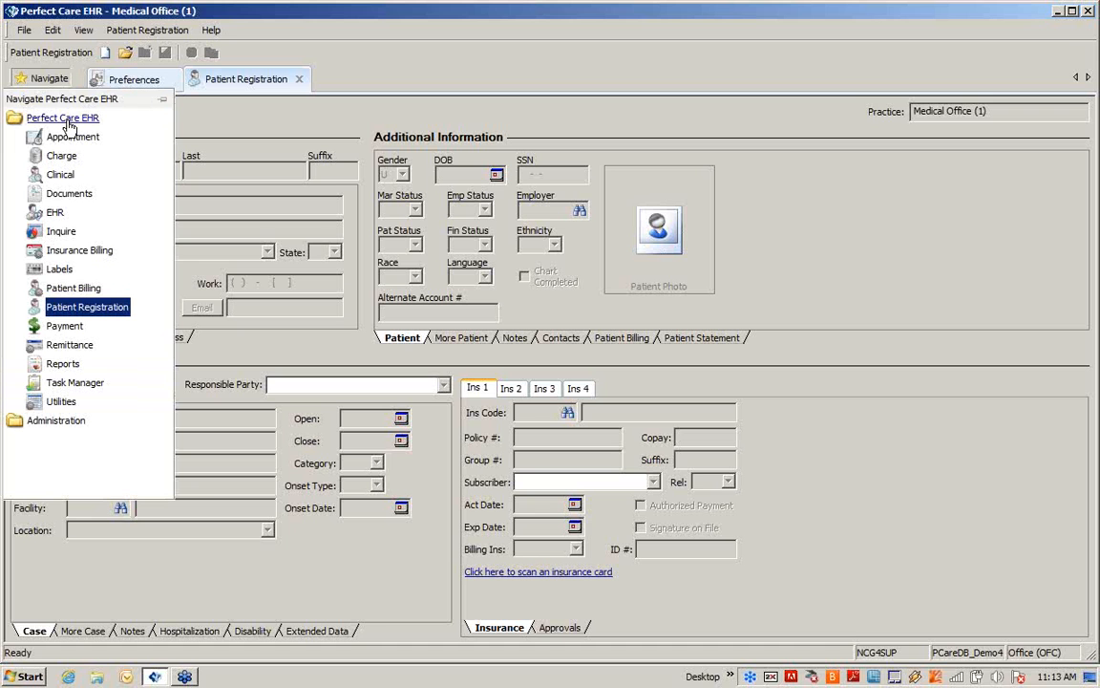
pyautogui.click(73, 291)
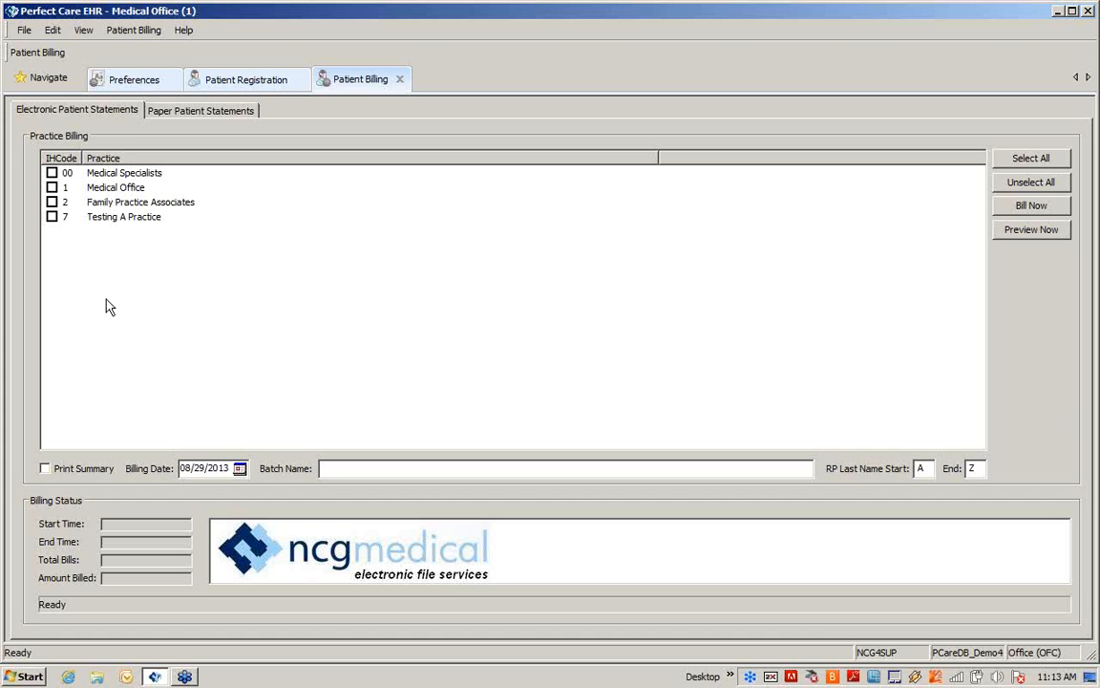
pyautogui.click(159, 36)
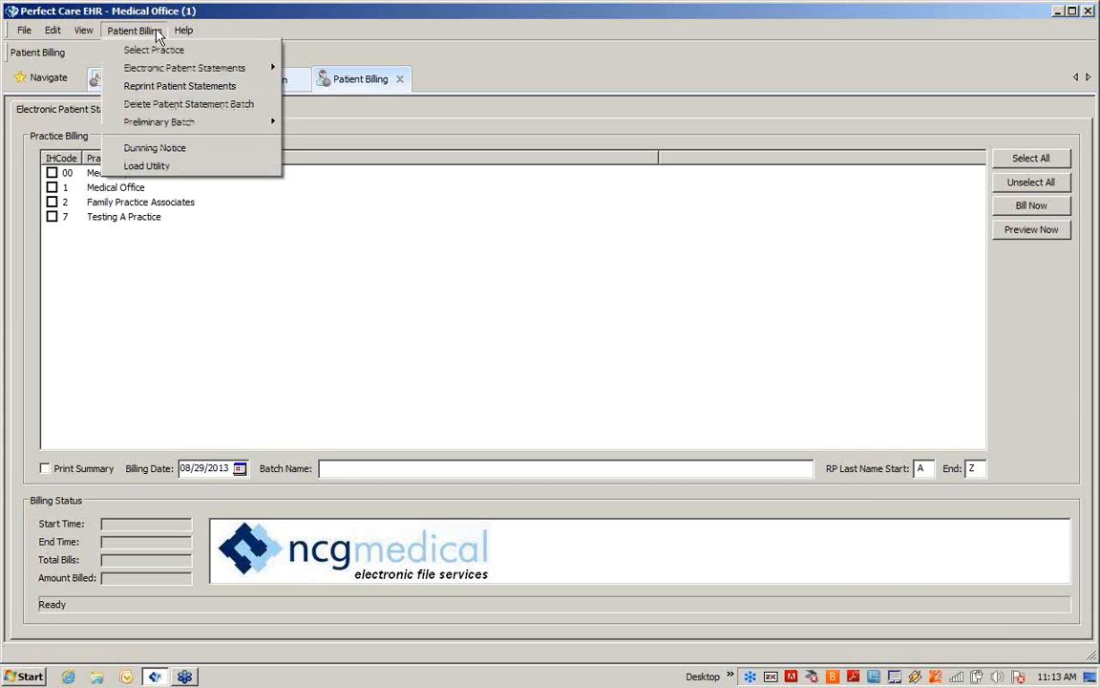
pyautogui.click(155, 149)
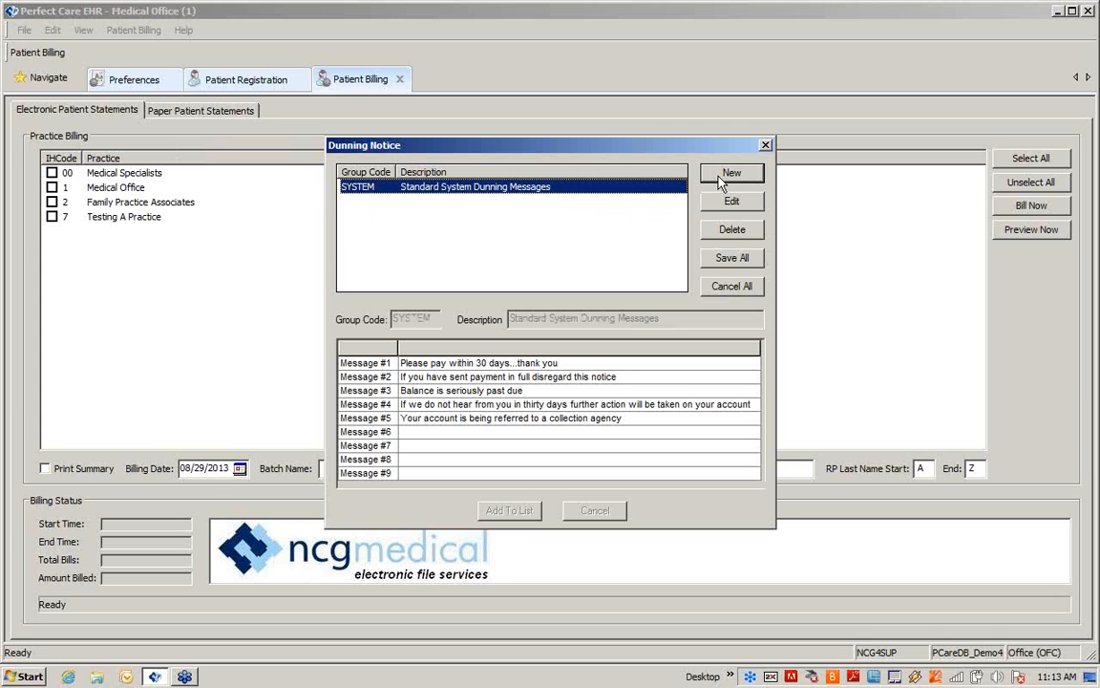
# Open the SYSTEM dunning group for editing, select the Message #3 text, and return the group to the list
pyautogui.click(730, 202)
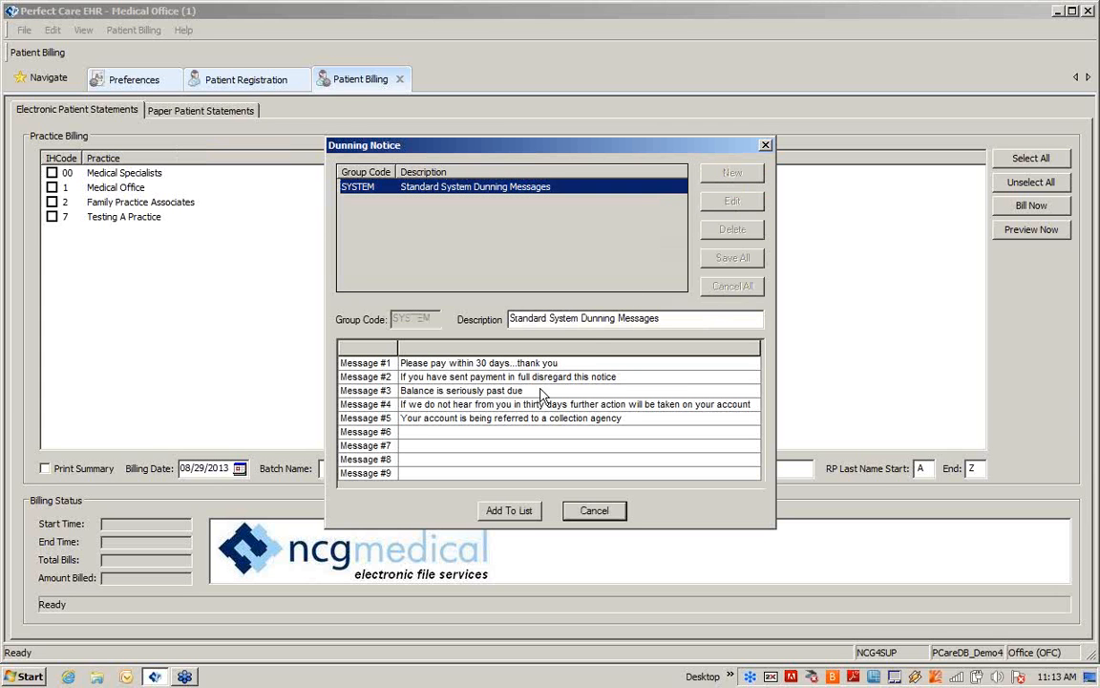
pyautogui.moveTo(528, 389); pyautogui.dragTo(380, 378)
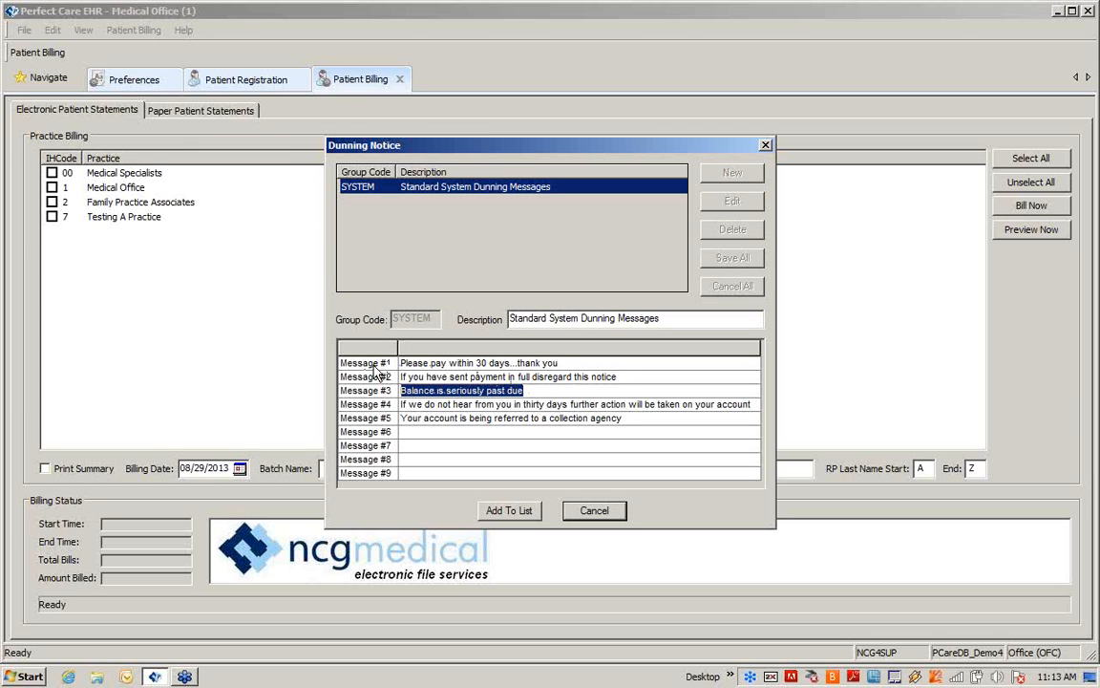
pyautogui.click(507, 511)
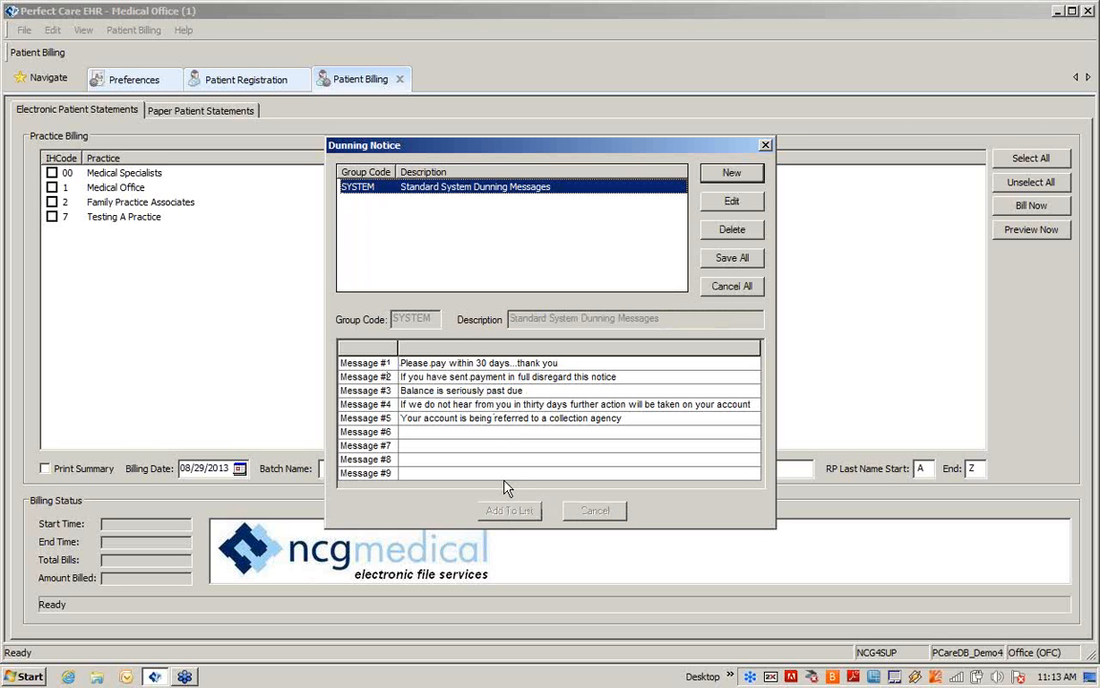
pyautogui.click(732, 173)
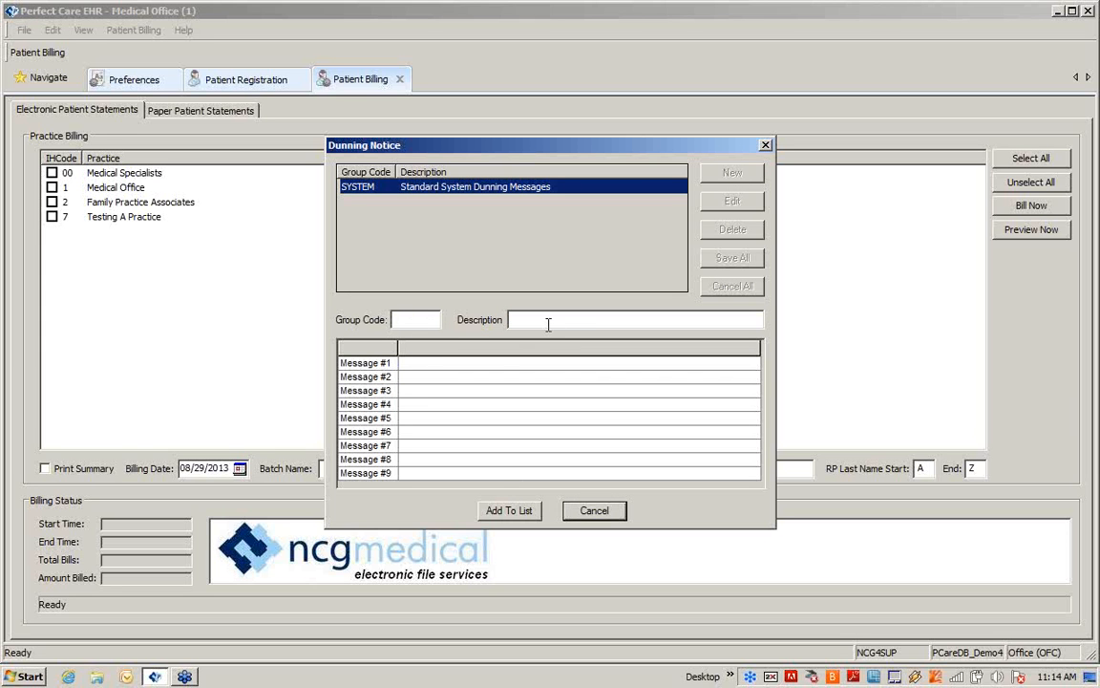
pyautogui.click(425, 363)
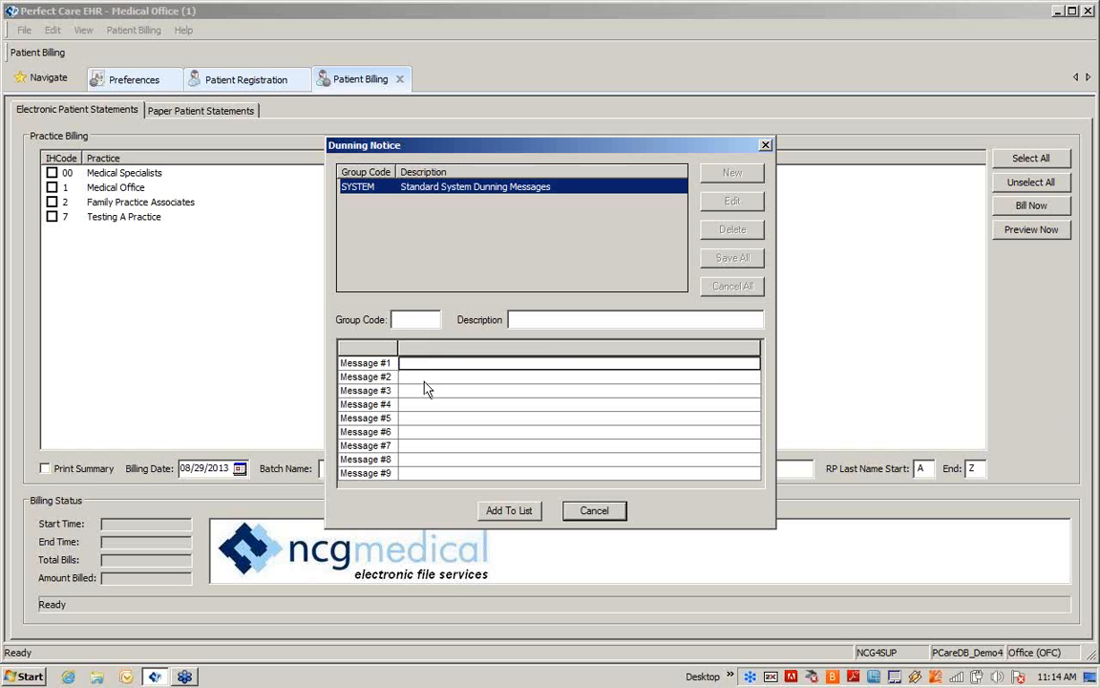
pyautogui.click(425, 381)
pyautogui.press('Down')
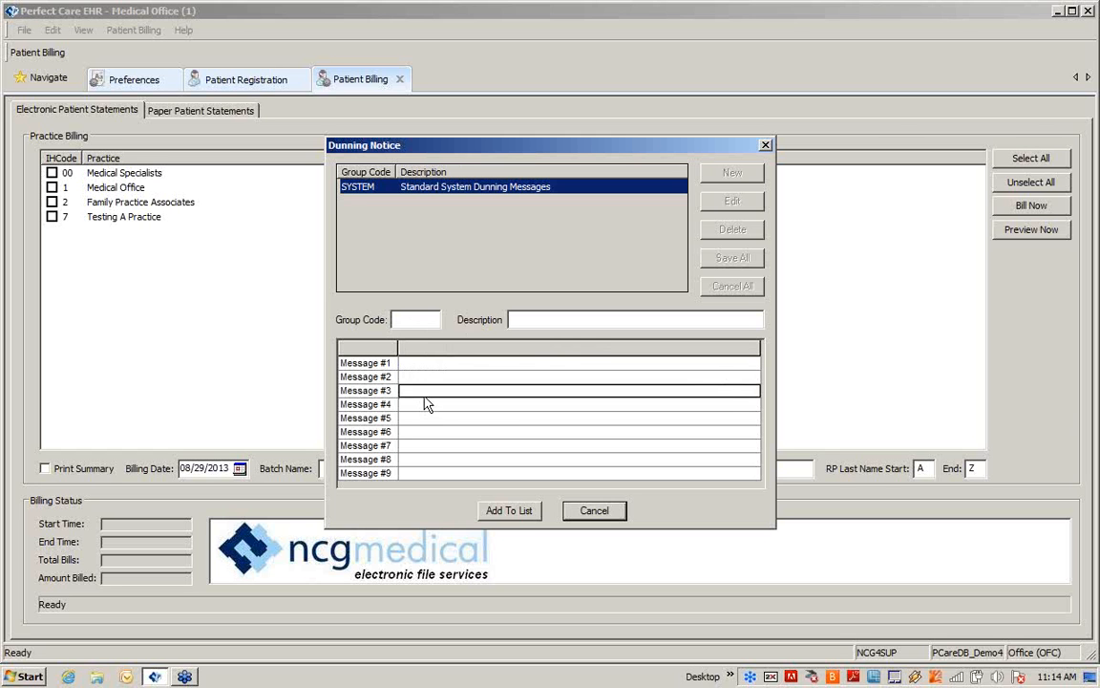
pyautogui.click(594, 510)
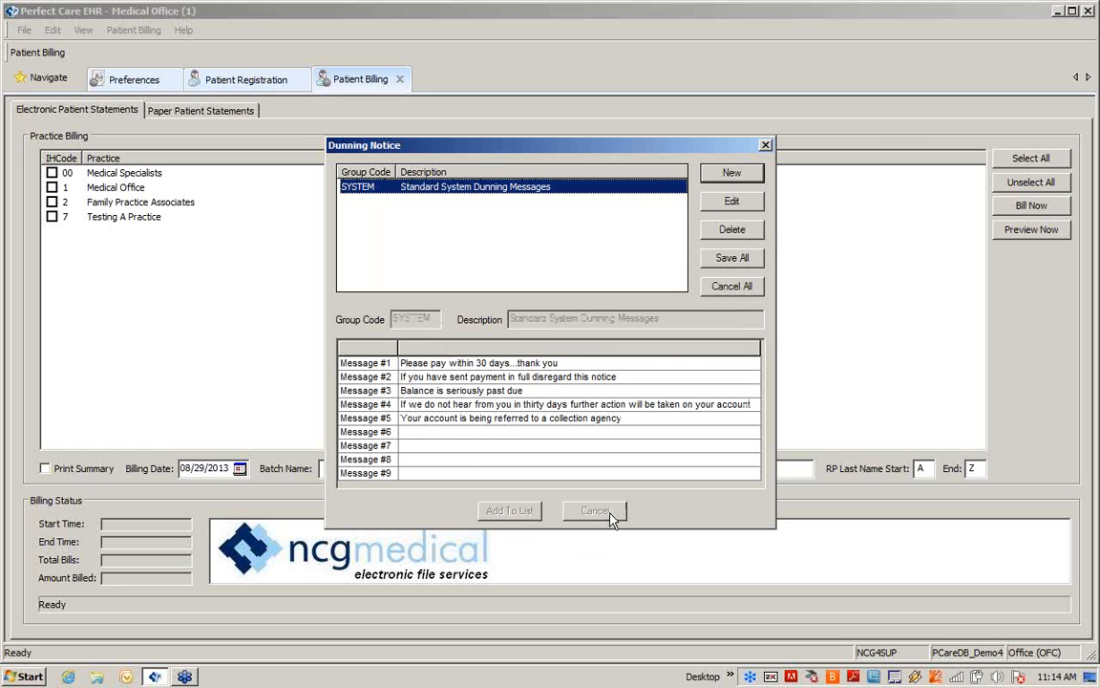
# Save all dunning notice groups and open the Charge module
pyautogui.click(728, 260)
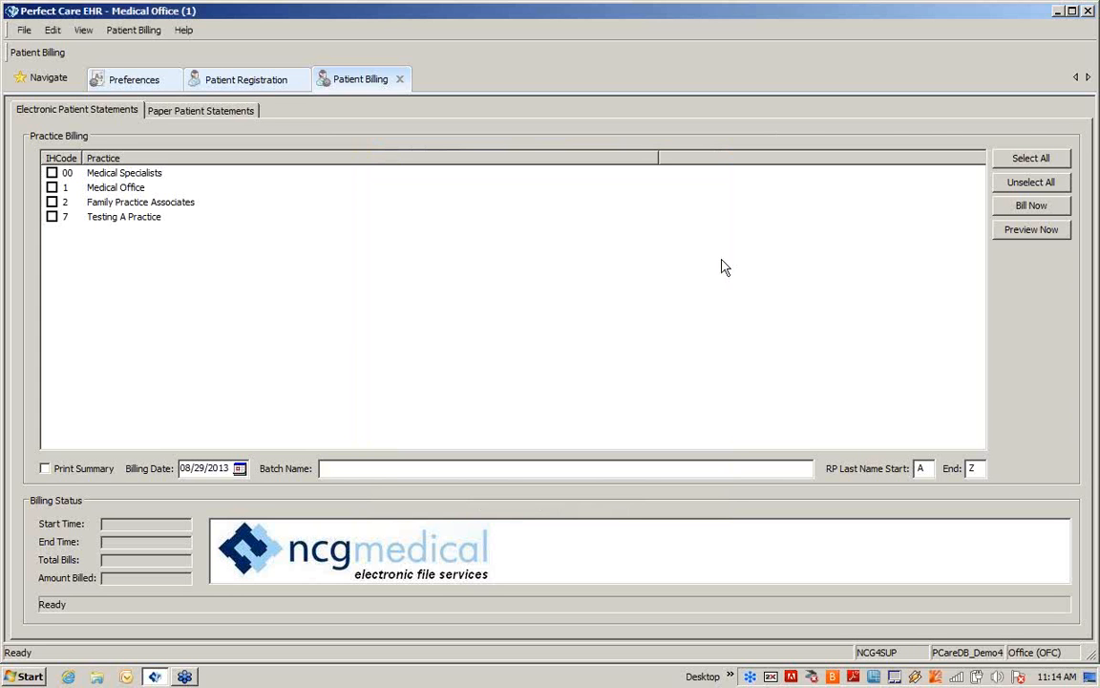
pyautogui.click(46, 77)
pyautogui.click(53, 153)
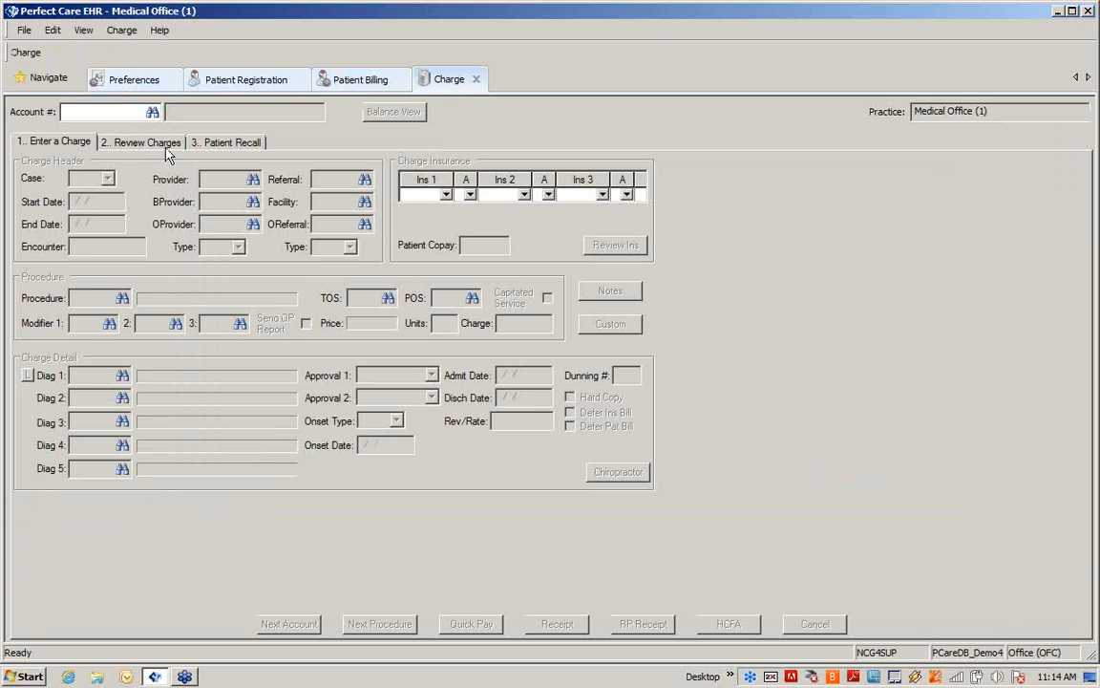
# Enter the patient's account number, review the charges, and open the 08/24/2012 charge for procedure 99213 for editing
pyautogui.write('10020')
pyautogui.press('Tab')
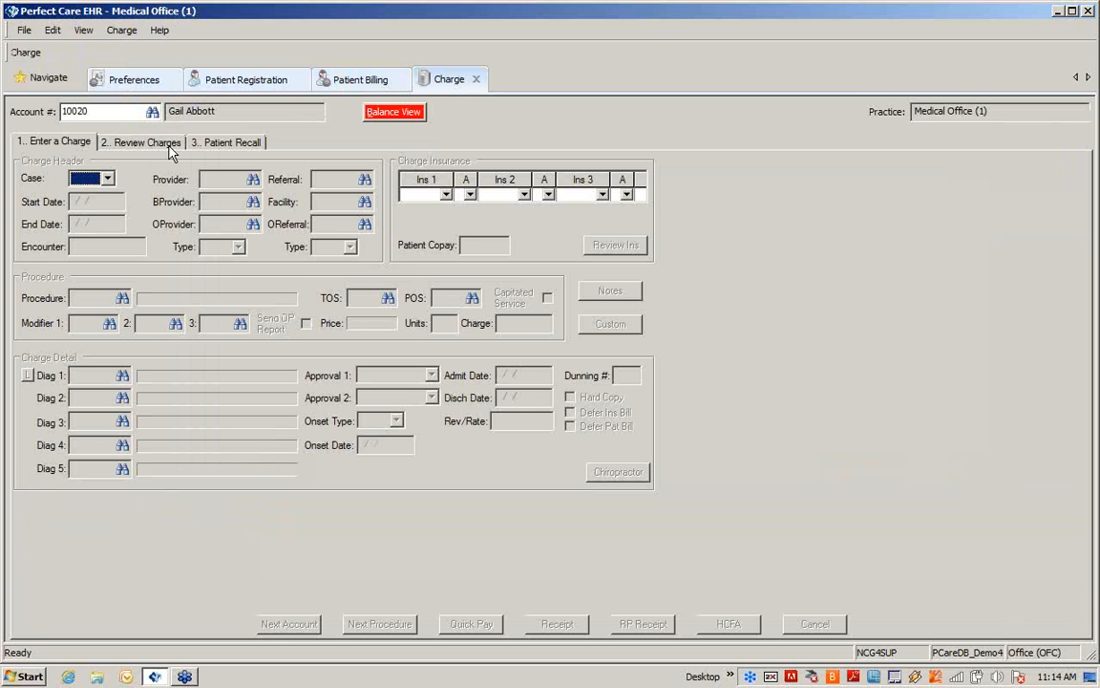
pyautogui.click(169, 142)
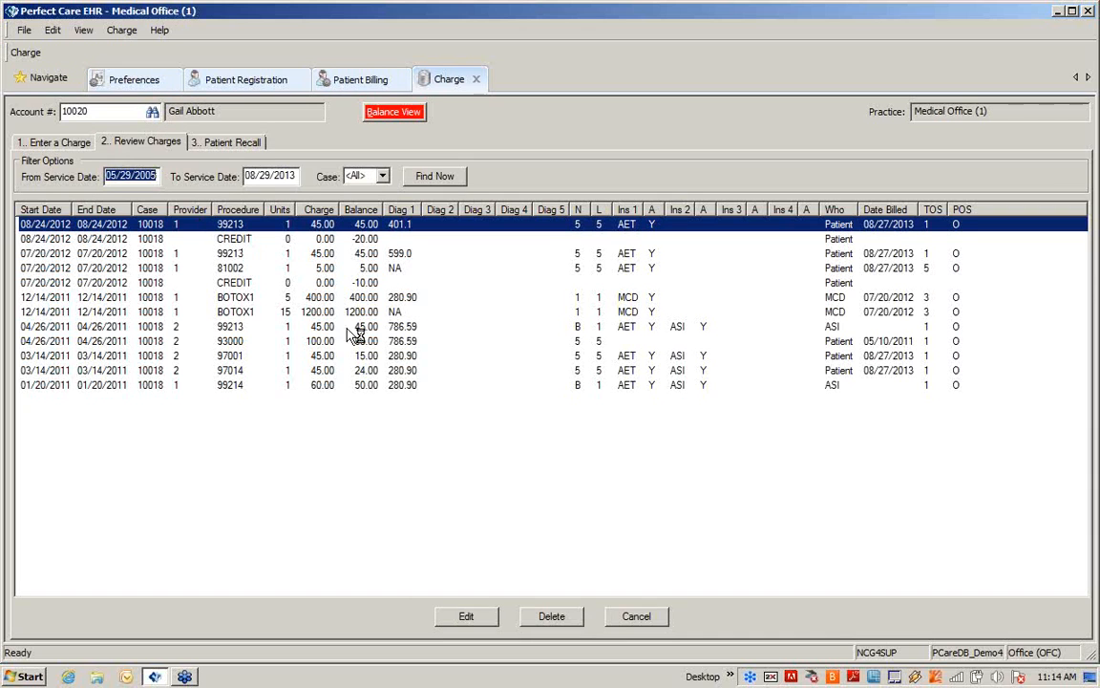
pyautogui.click(462, 616)
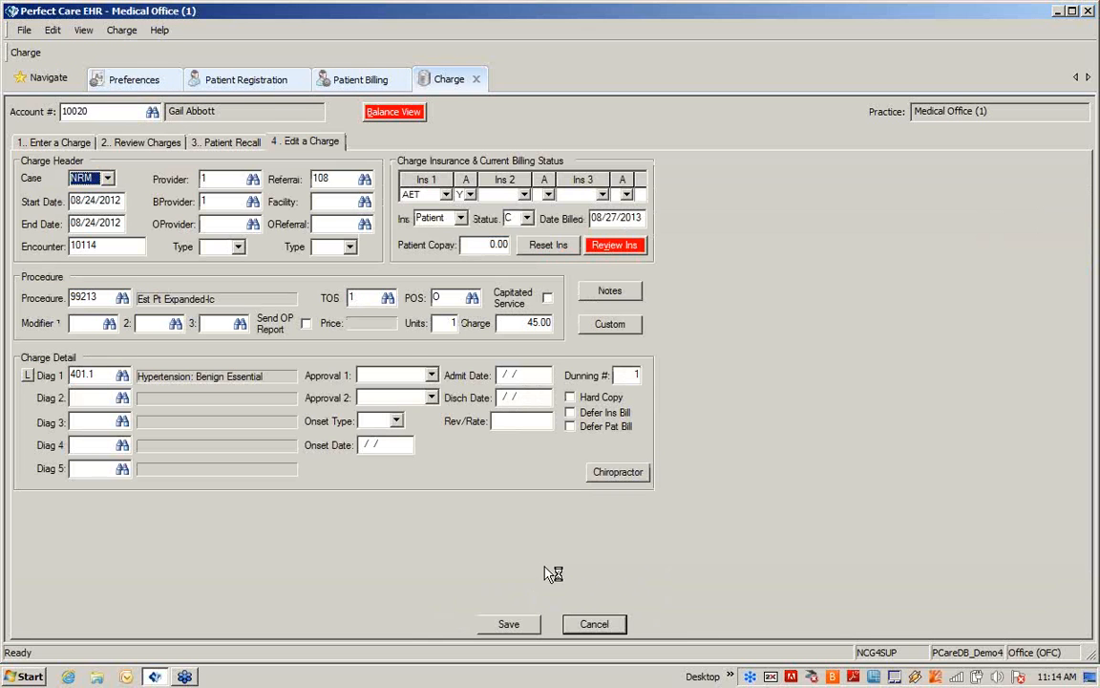
# Check the Dunning # field, save the charge, and clear the patient's account from the charge review
pyautogui.click(631, 375)
pyautogui.click(625, 378)
pyautogui.click(518, 628)
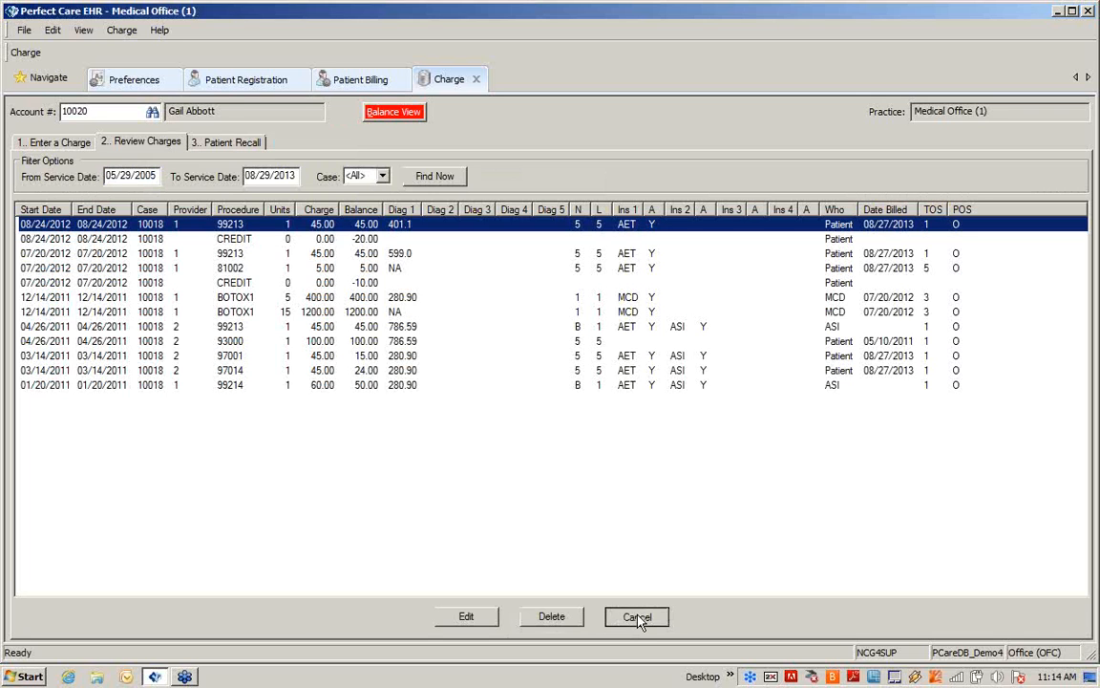
pyautogui.click(637, 617)
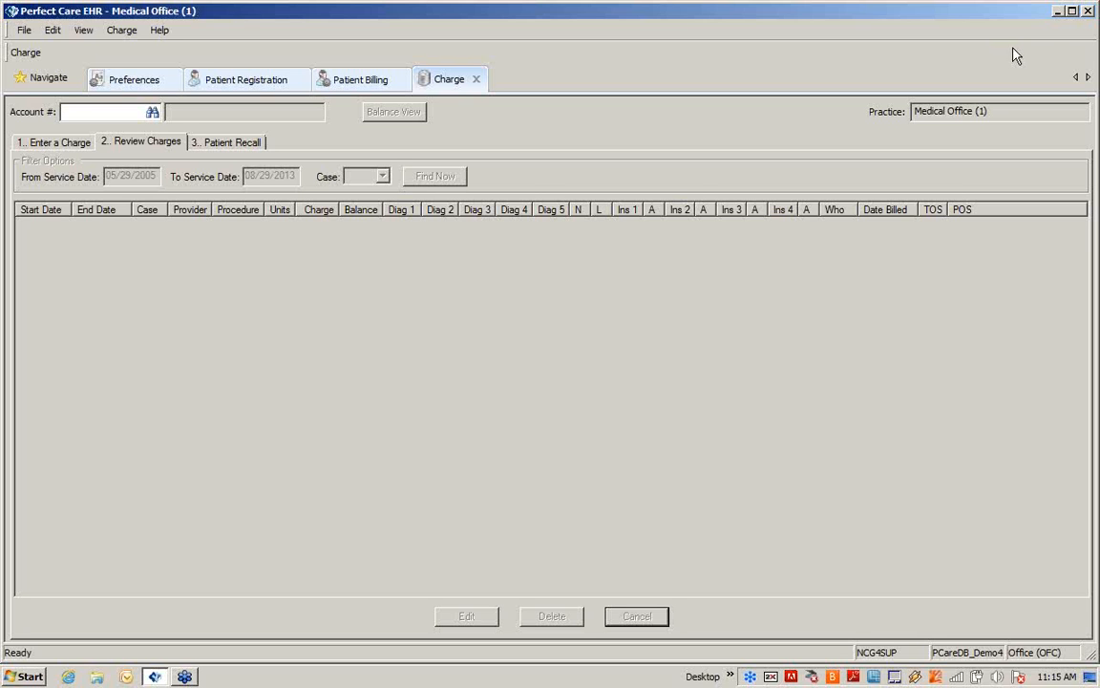
pyautogui.click(1094, 43)
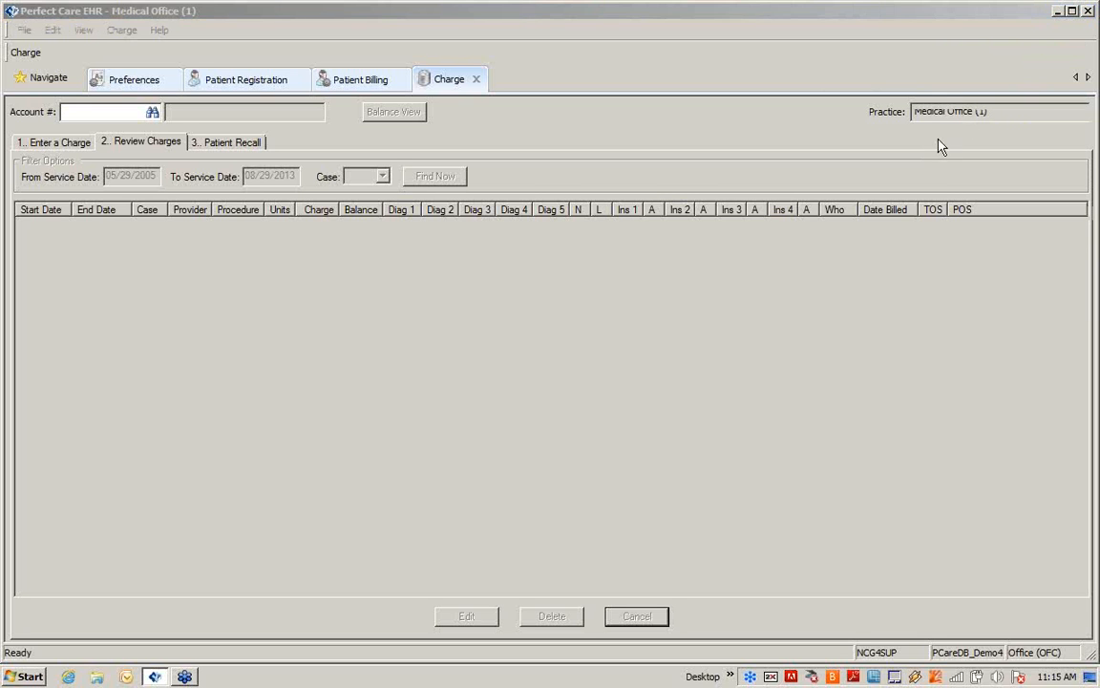